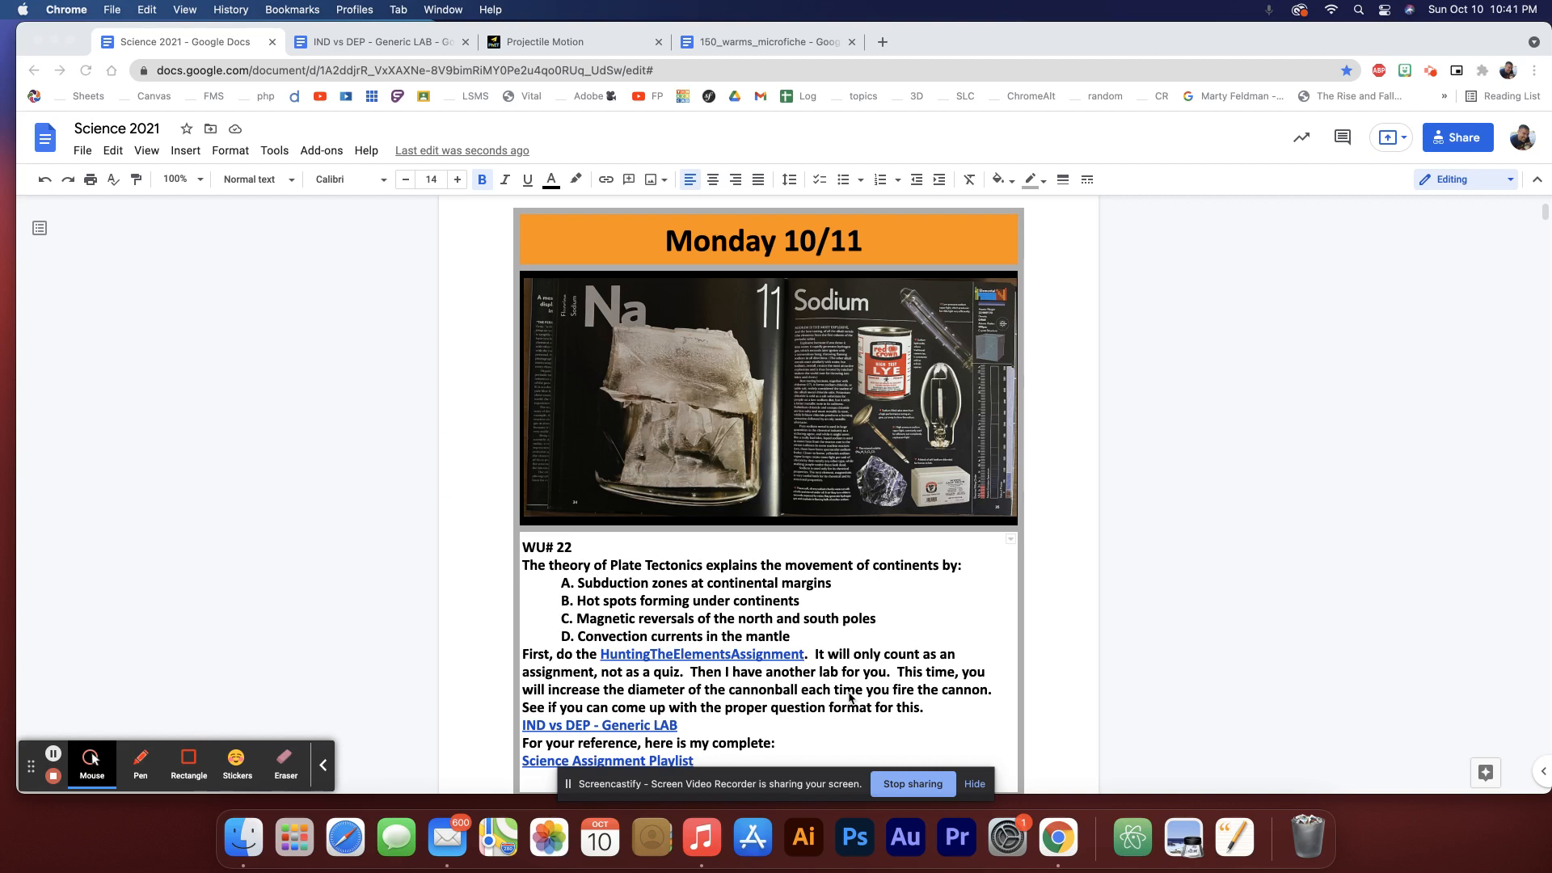
Open the IND vs DEP - Generic LAB document linked in the Monday 10/11 entry and close the other leftover lab, simulation and microfiche tabs.
left_click(616, 725)
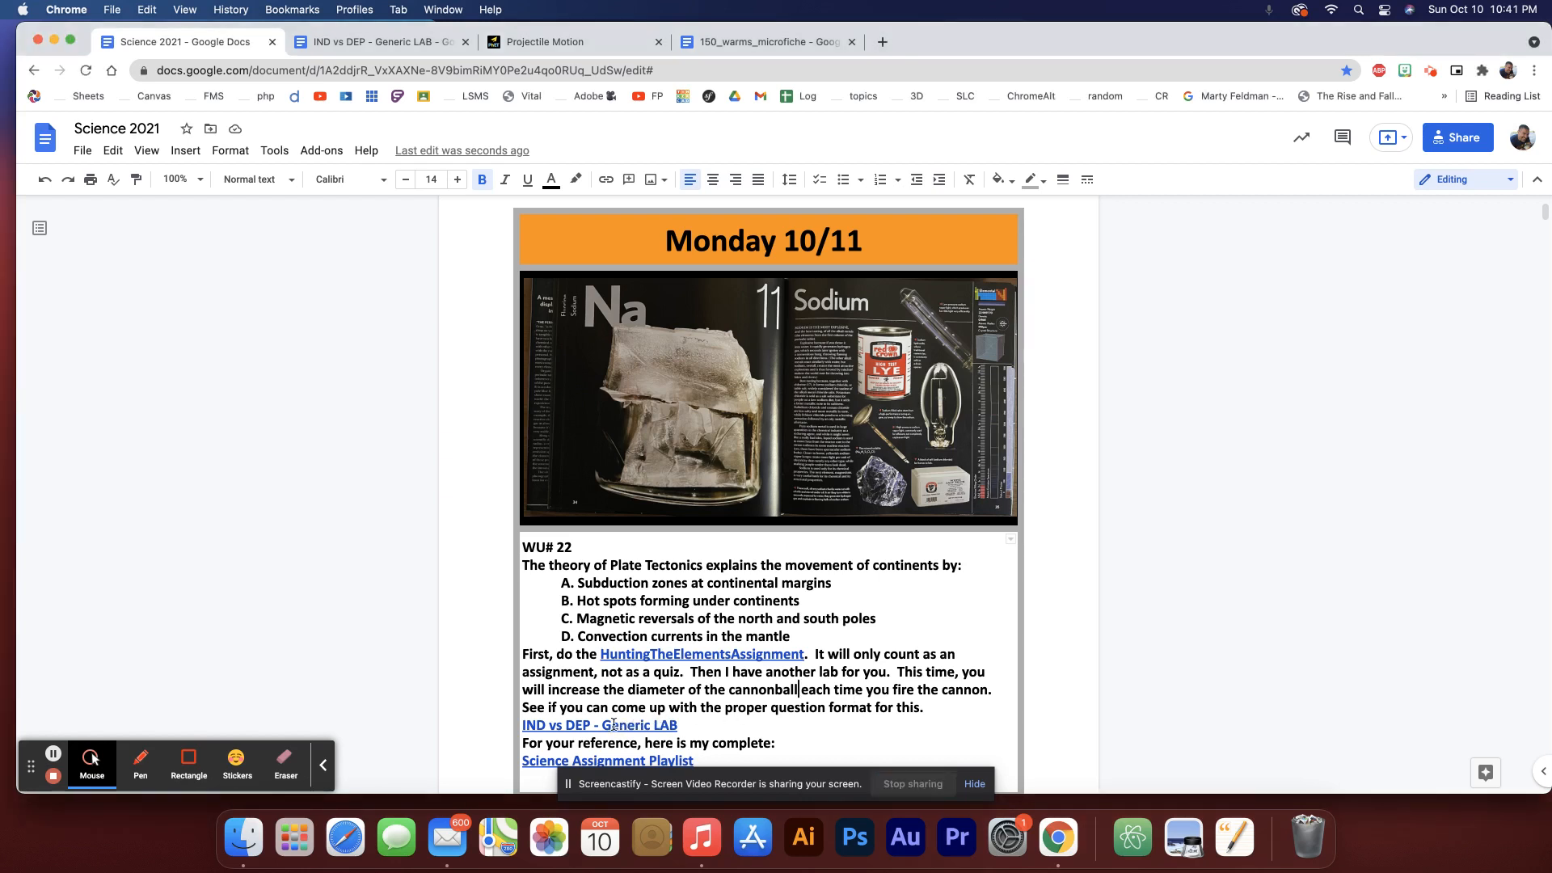
left_click(615, 725)
left_click(621, 745)
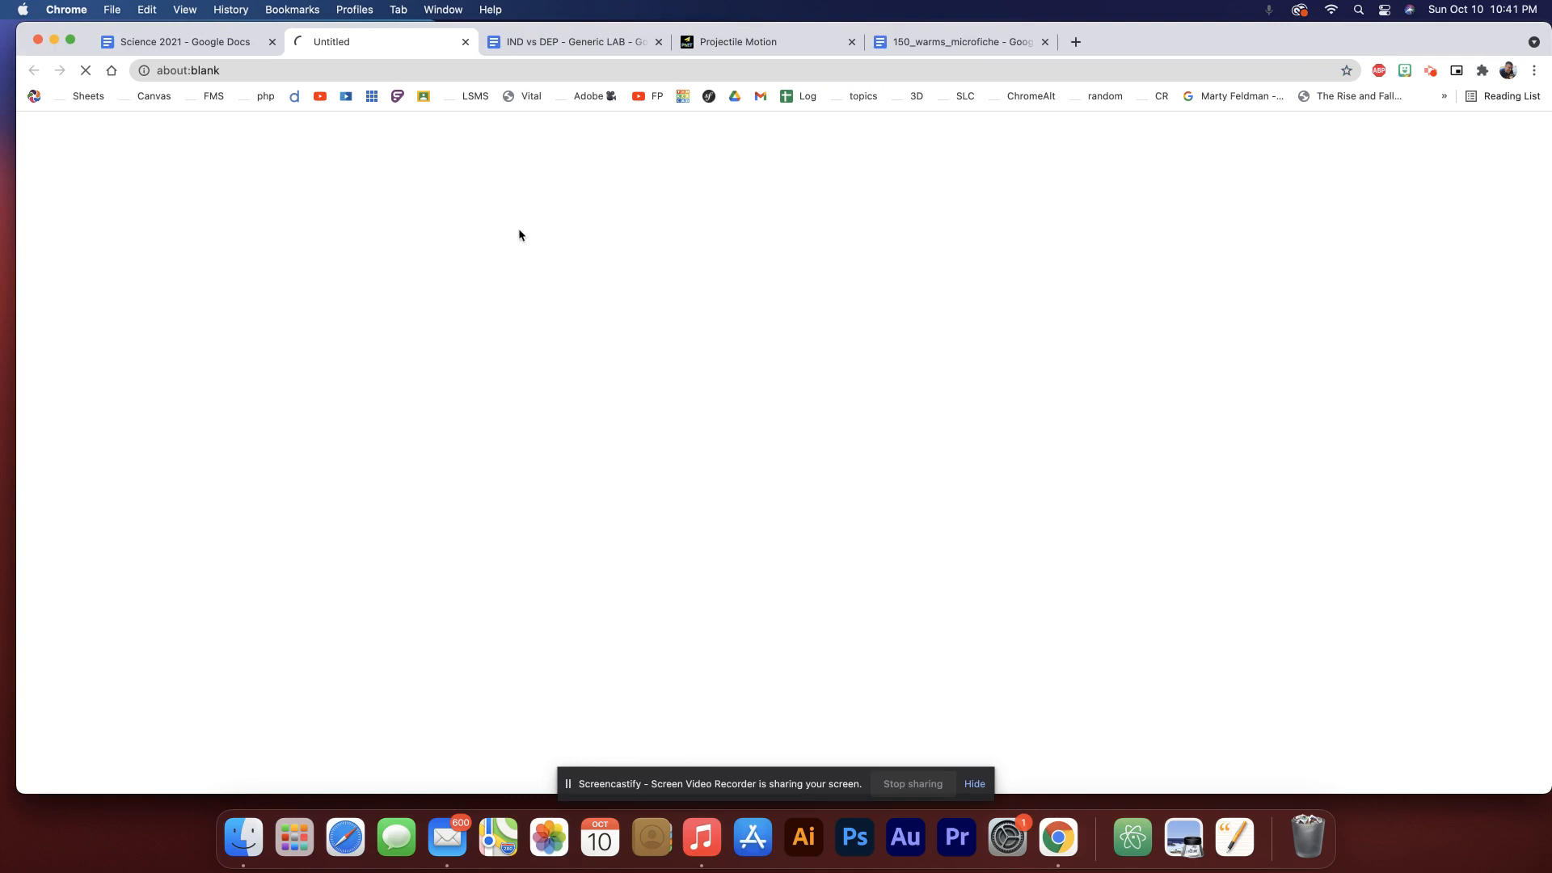
left_click(655, 41)
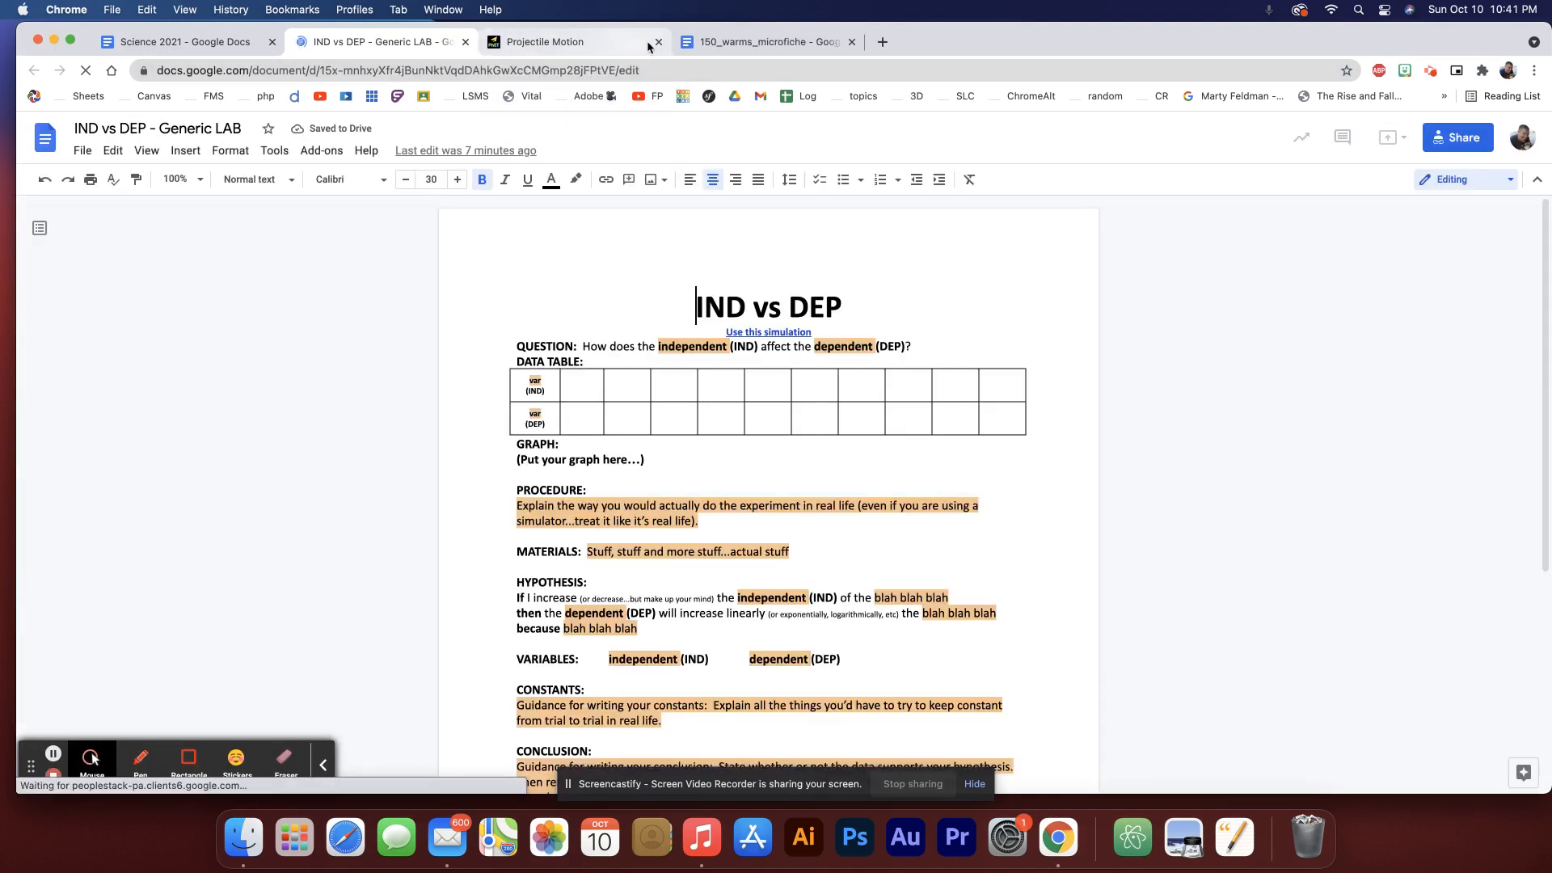
left_click(659, 41)
left_click(659, 41)
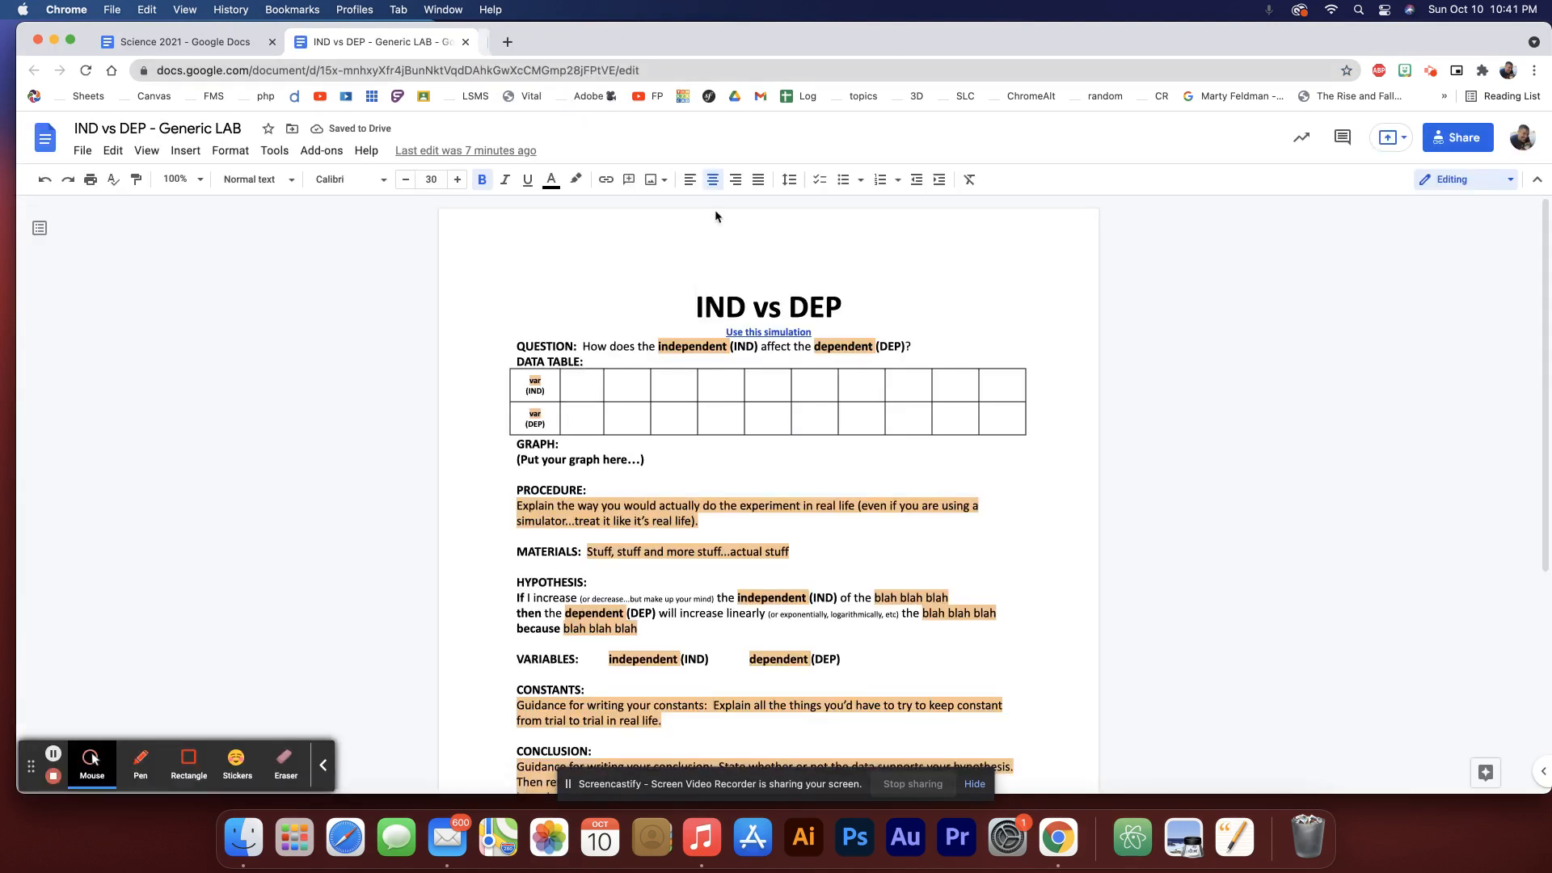
Examine the simulation link, the independent and dependent variables in the question, the data table labels and the lab title.
left_click(781, 334)
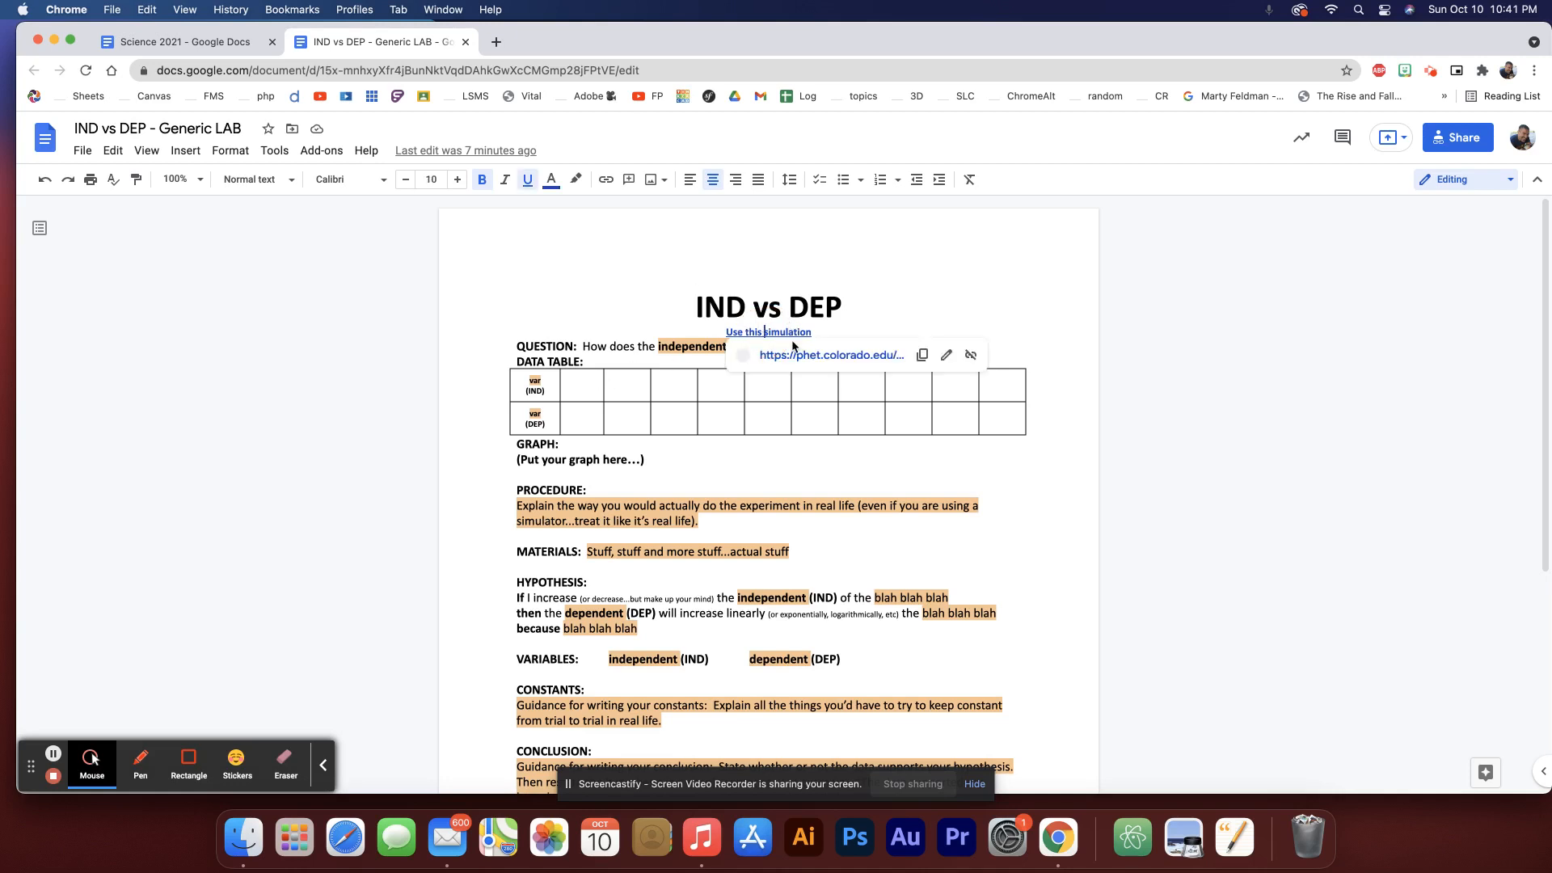
left_click(717, 382)
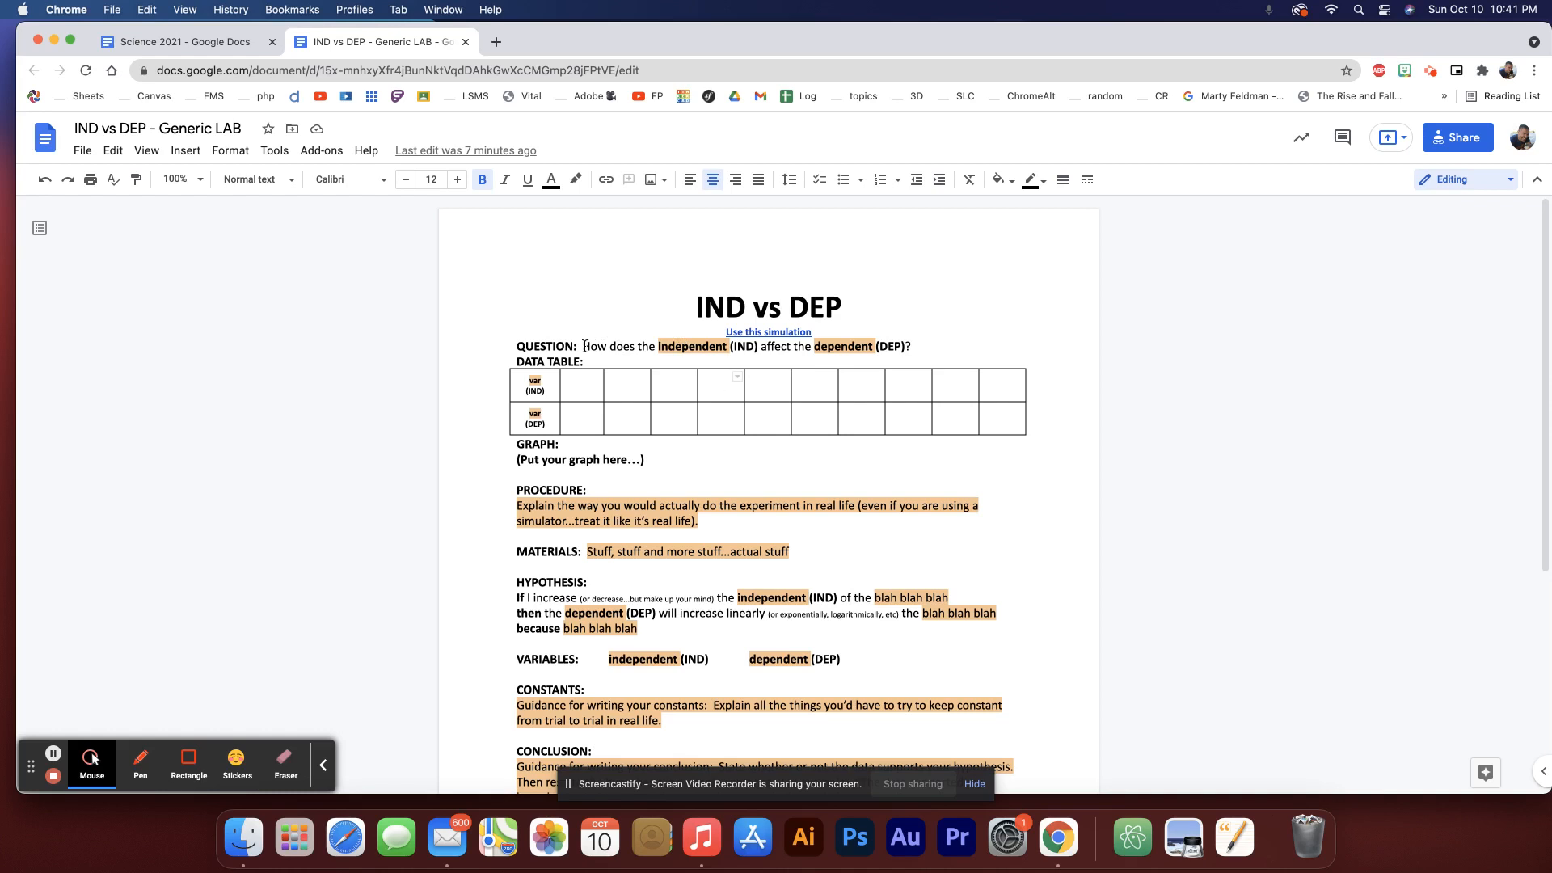
double_click(694, 348)
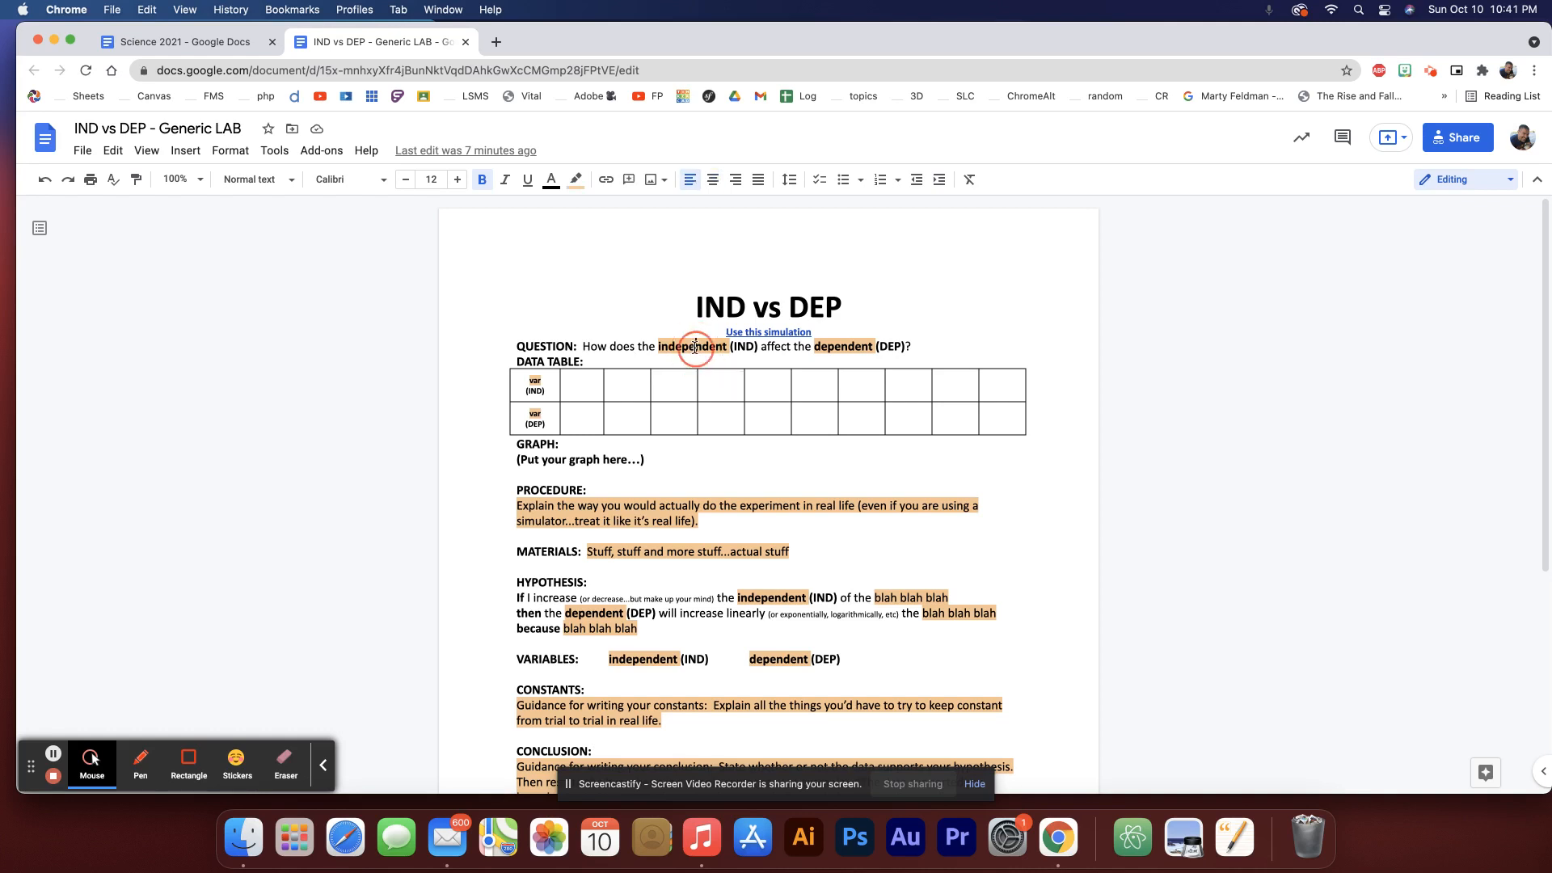
double_click(841, 346)
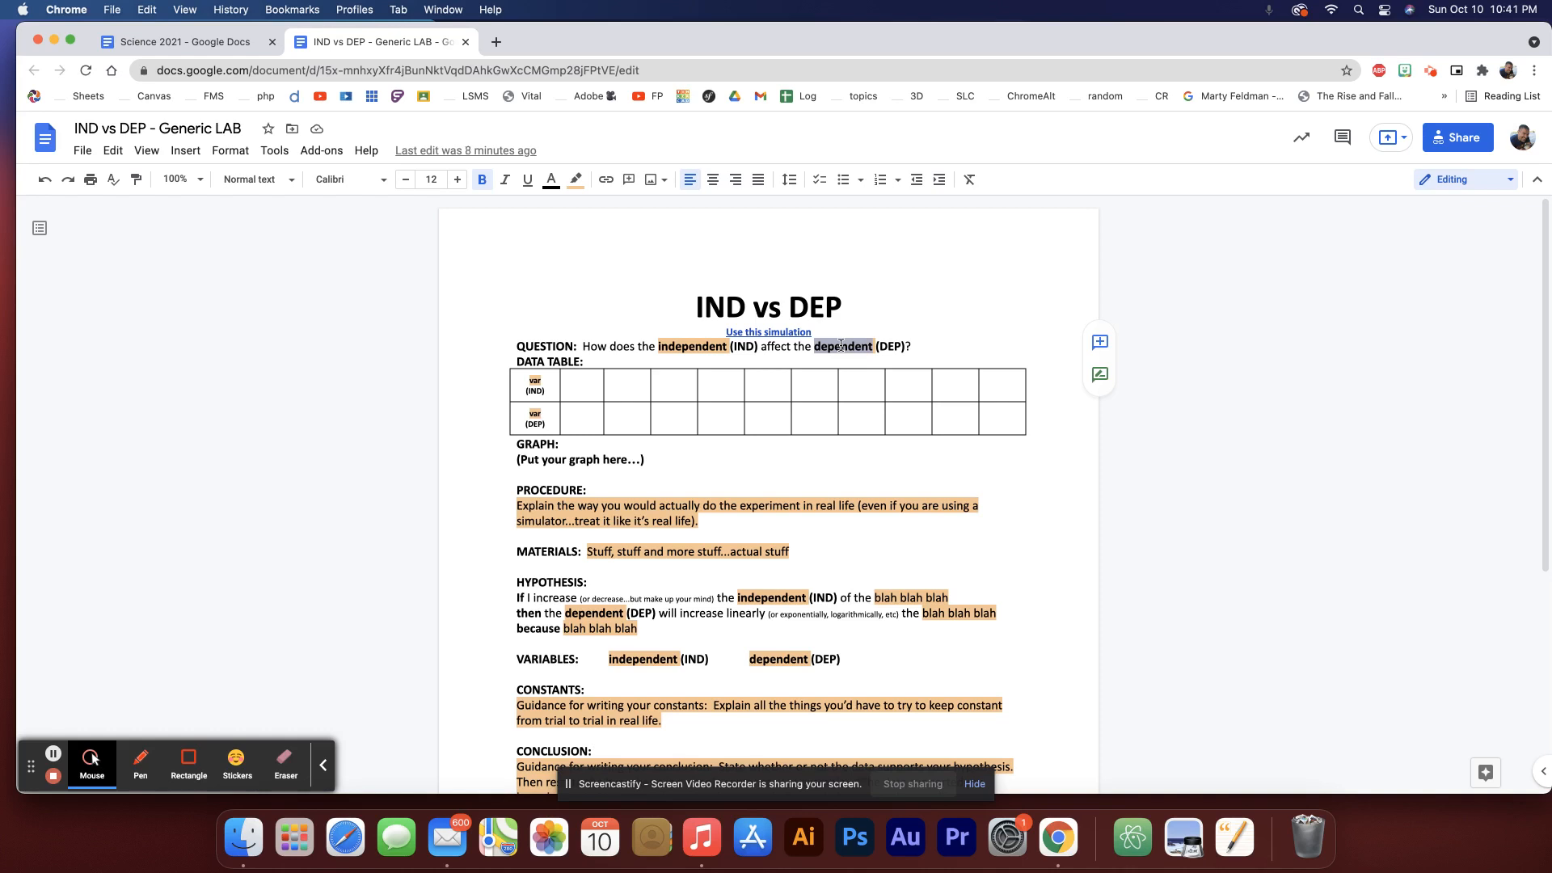
double_click(692, 346)
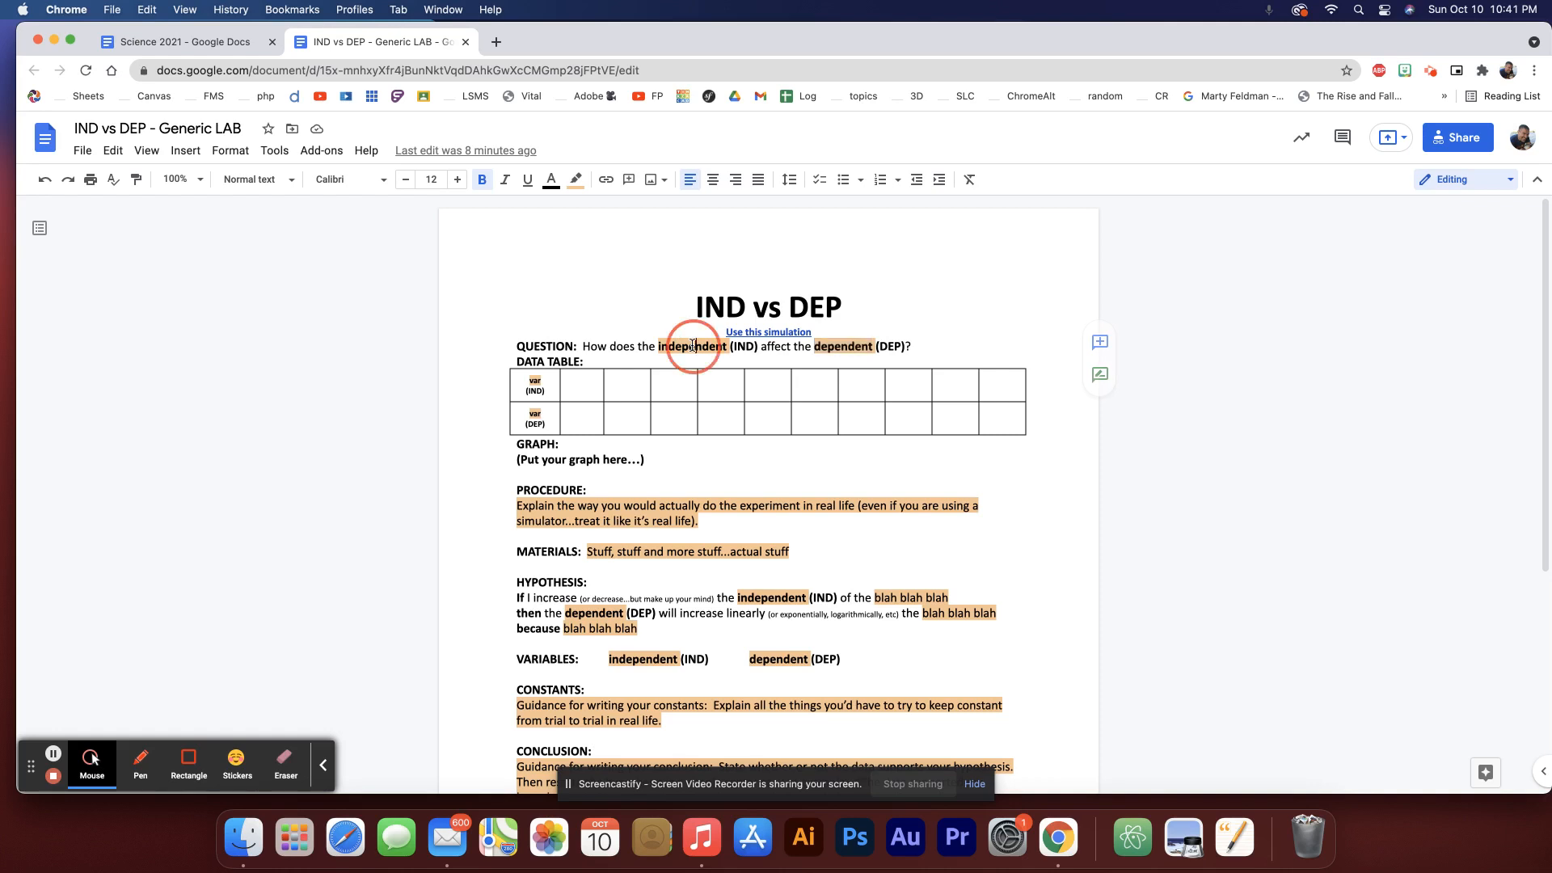
double_click(537, 381)
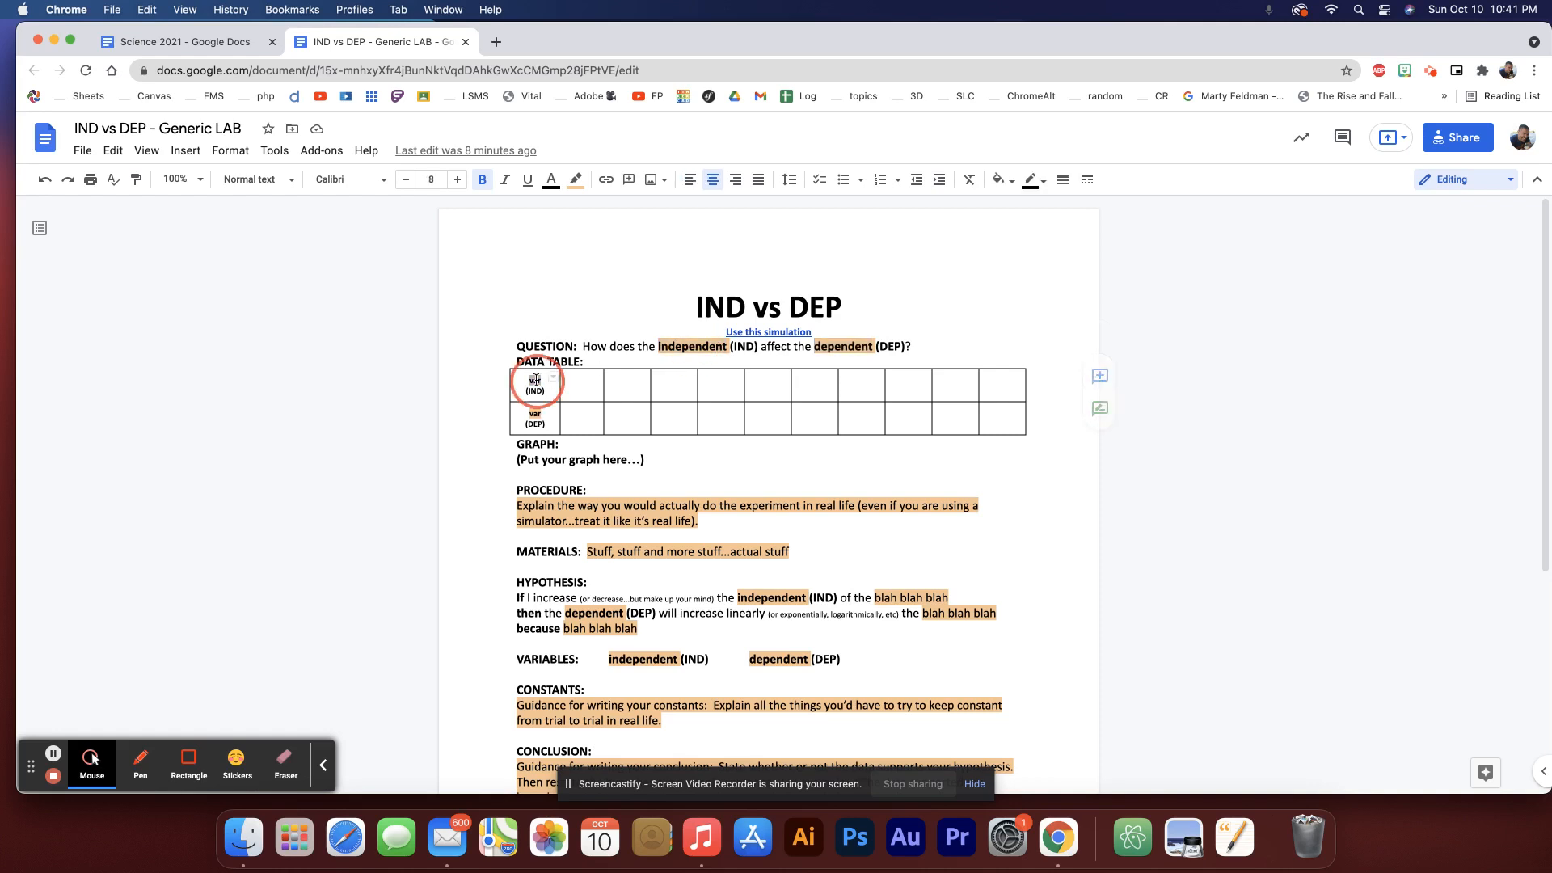
double_click(692, 346)
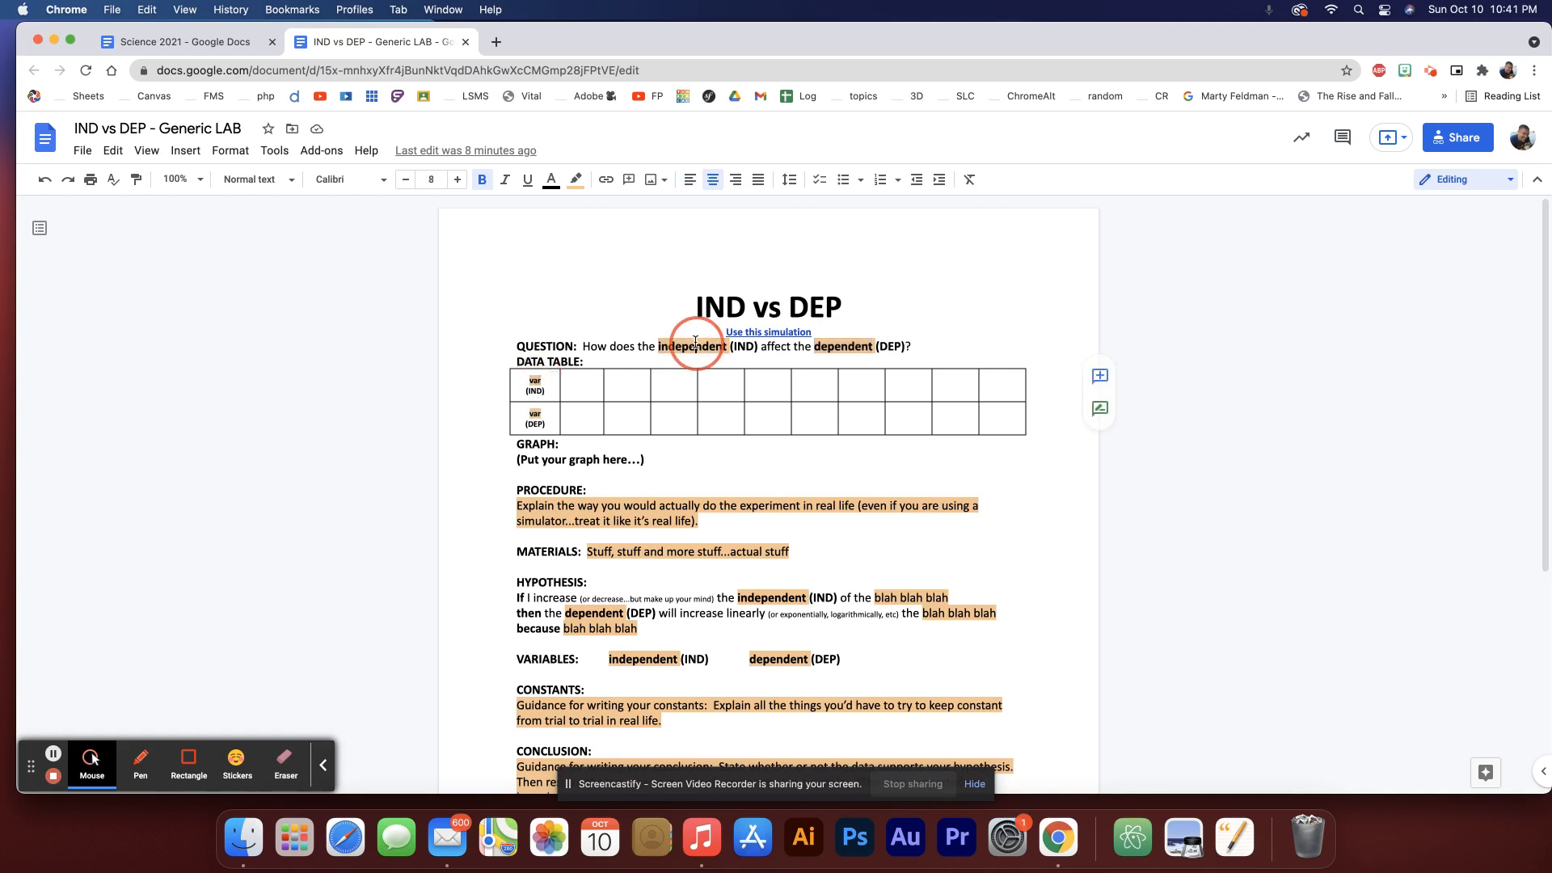
double_click(846, 346)
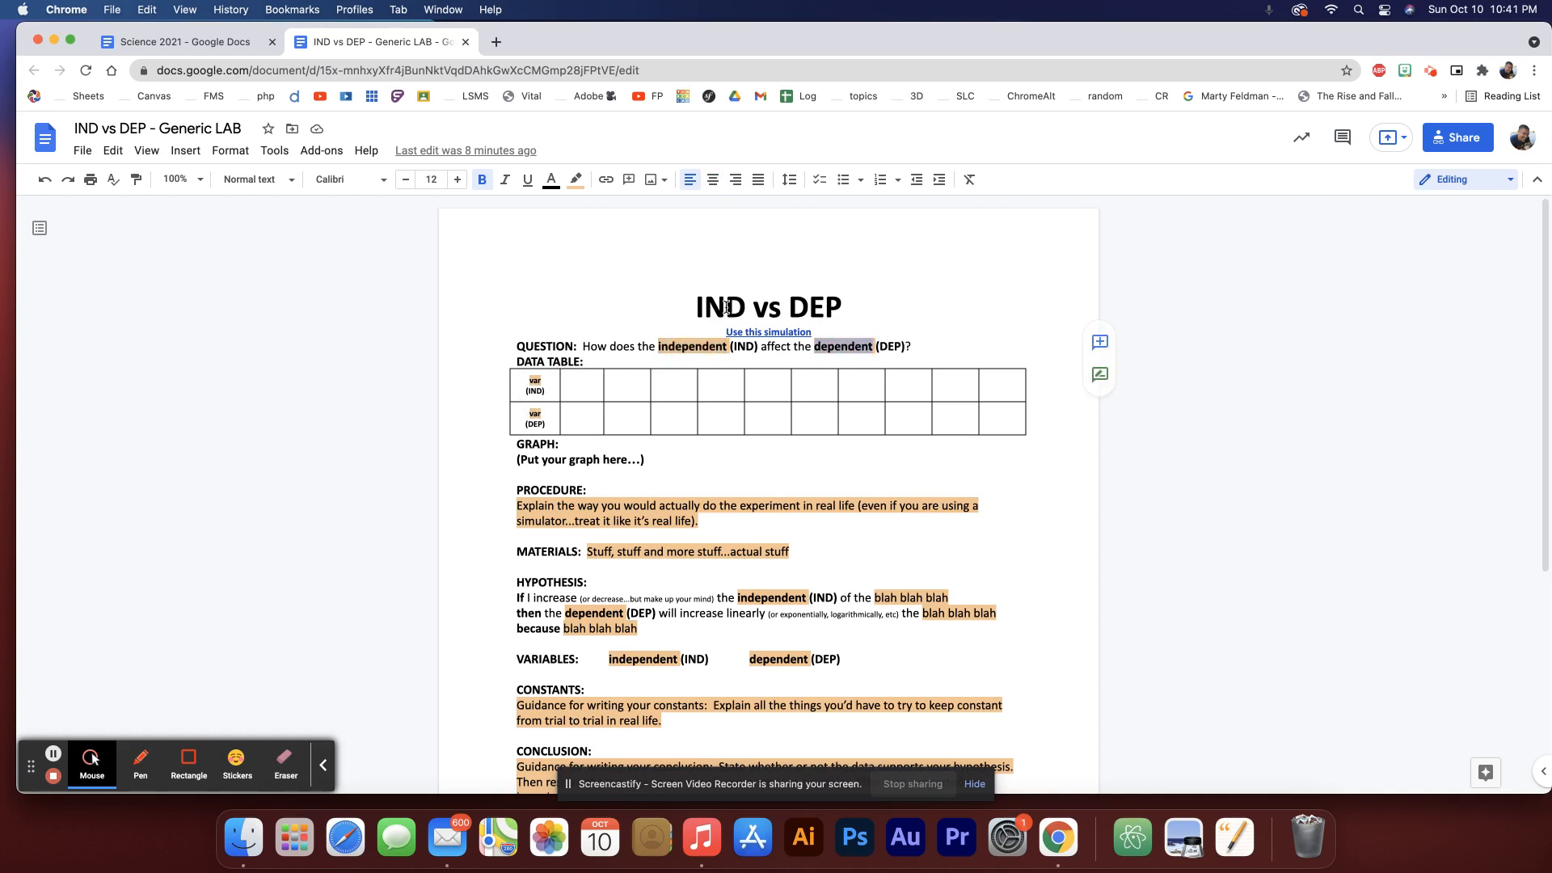
double_click(725, 308)
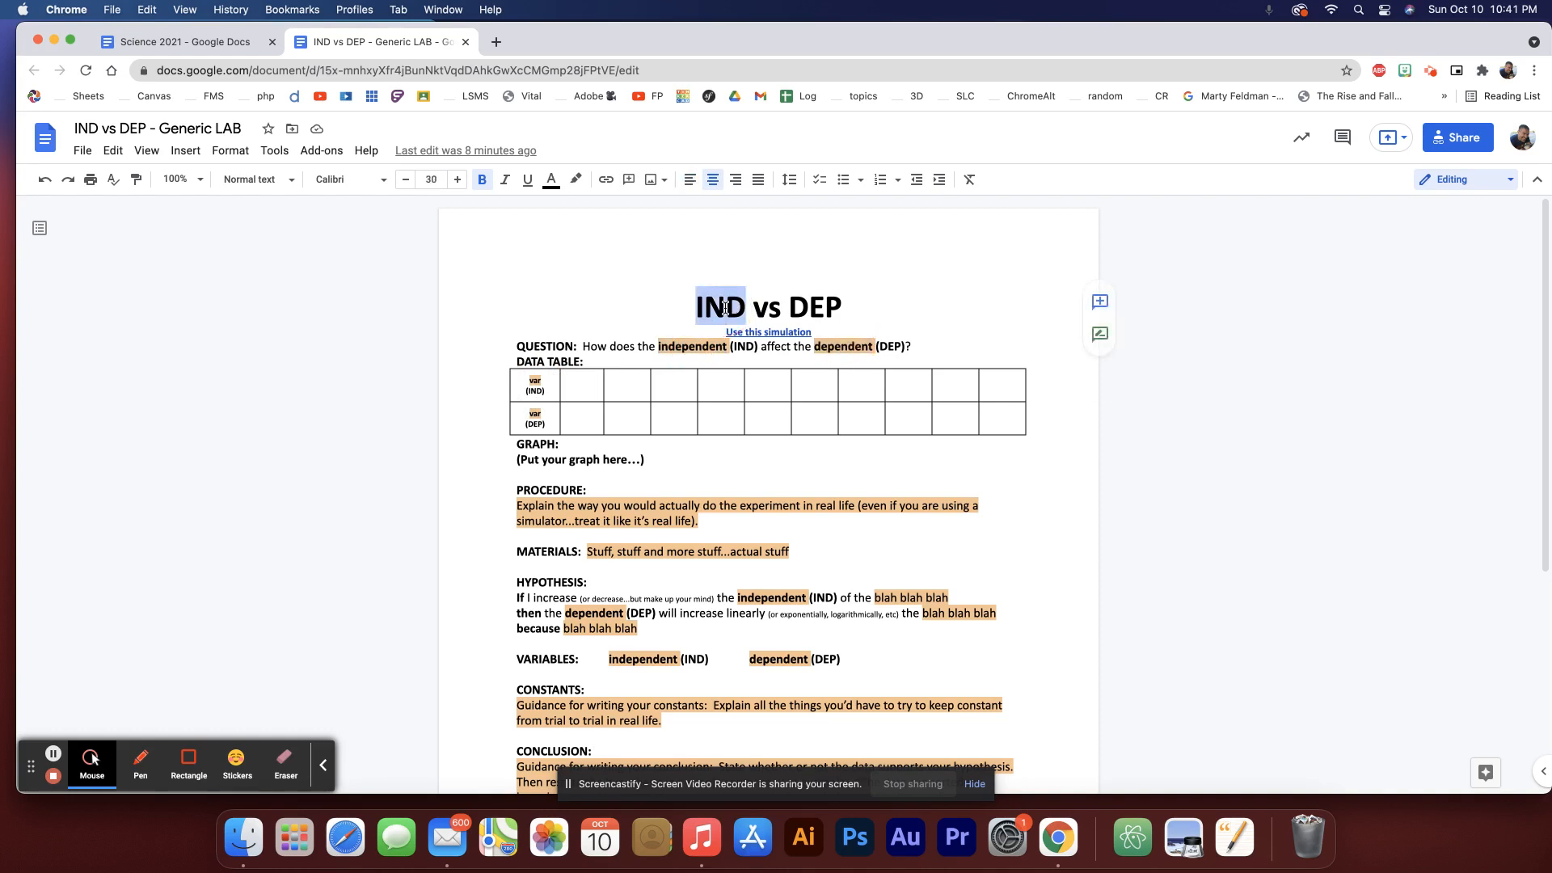
Check which cannonball property to increase in the Science 2021 instructions, and return to the lab document.
left_click(188, 42)
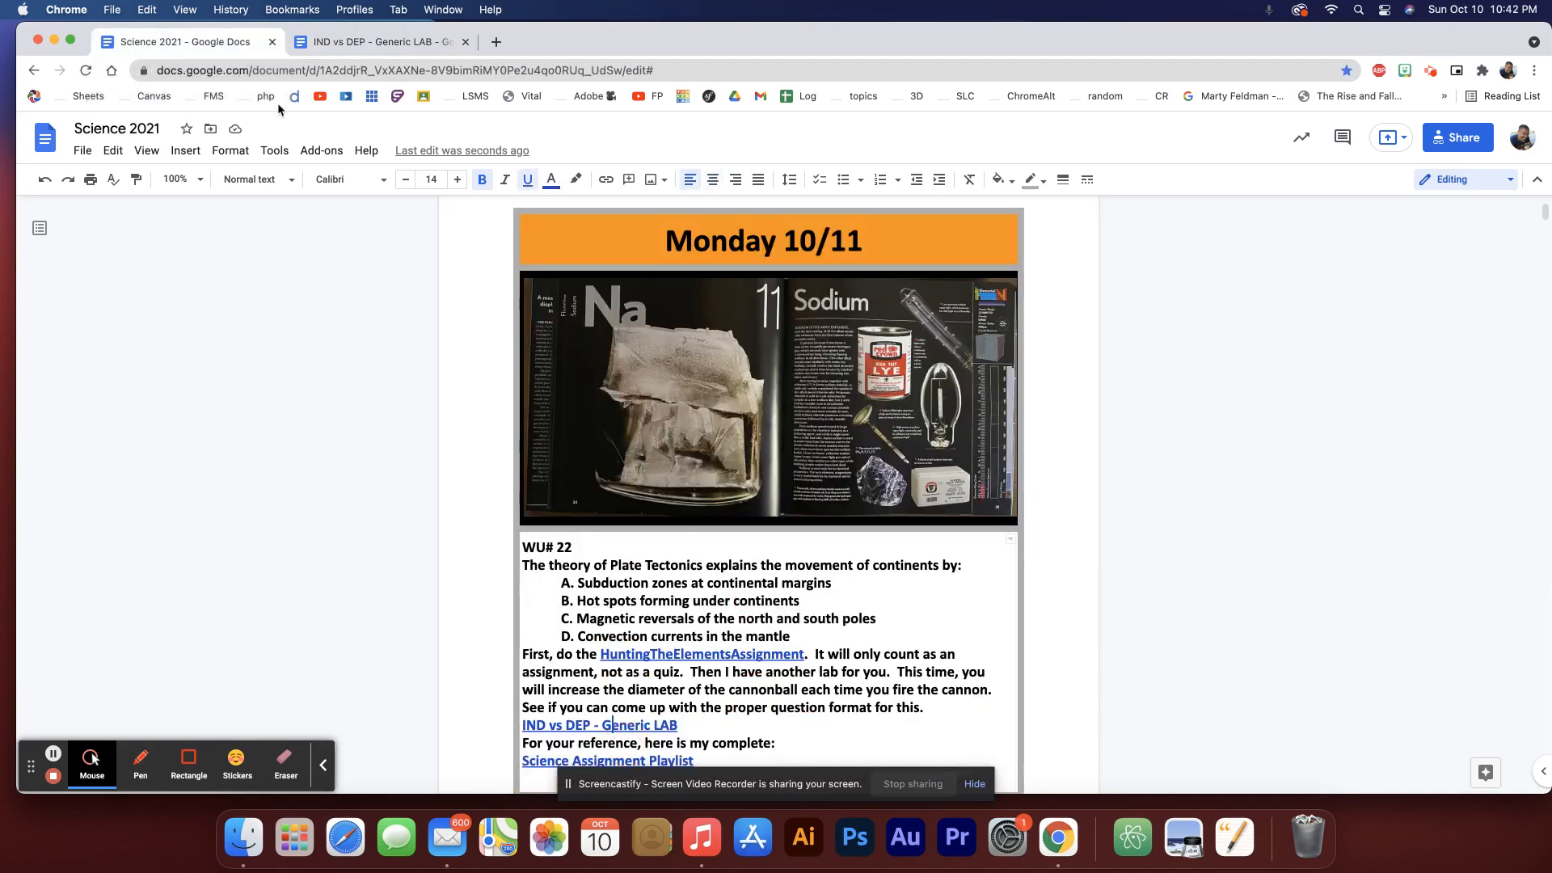
double_click(653, 689)
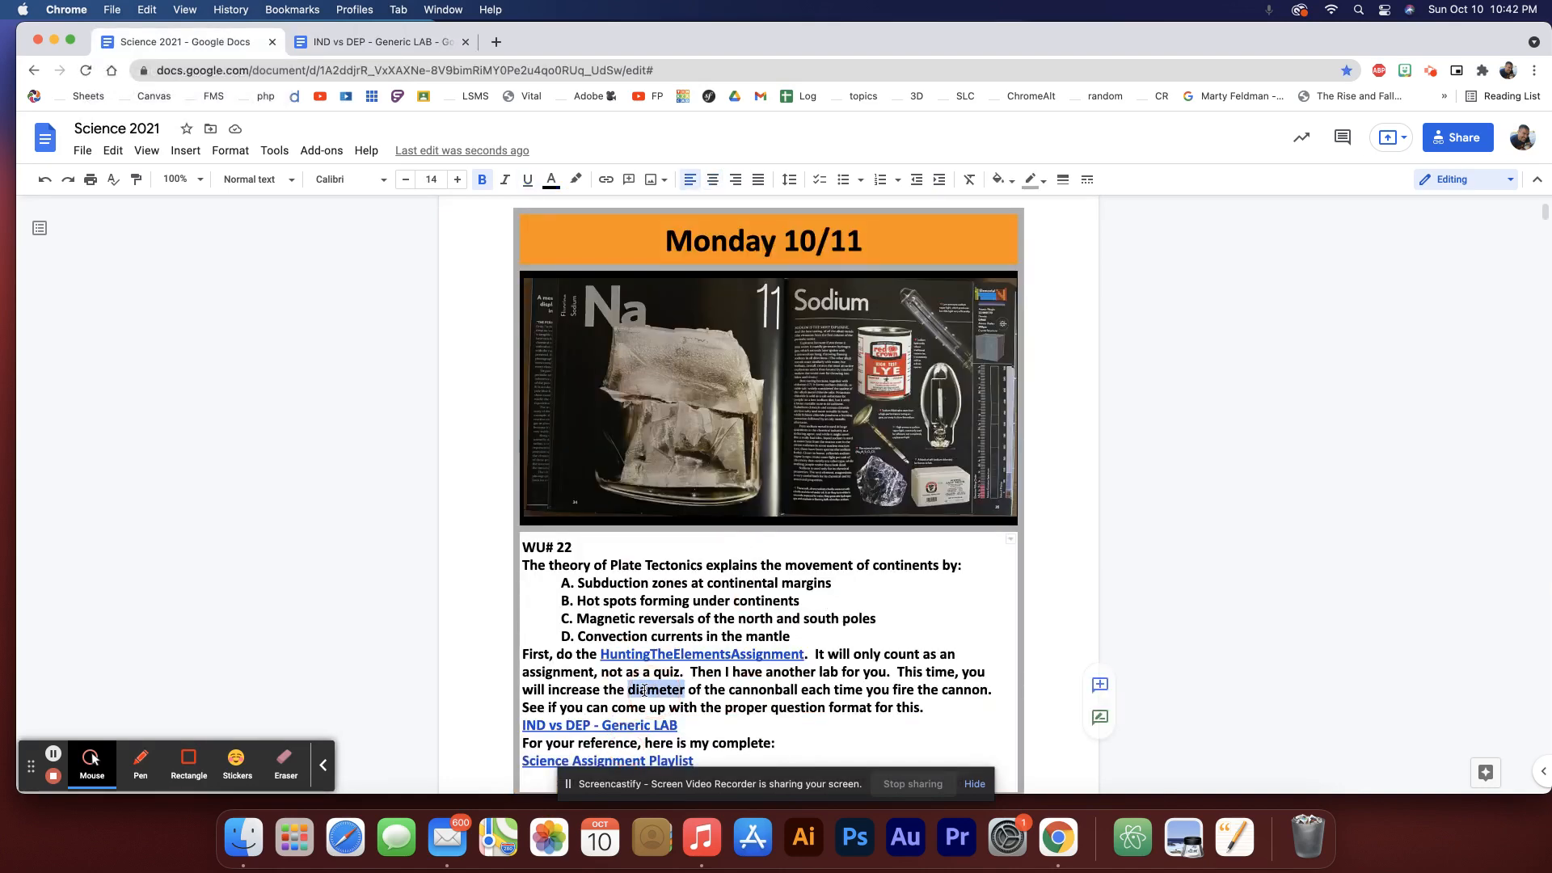
left_click(387, 42)
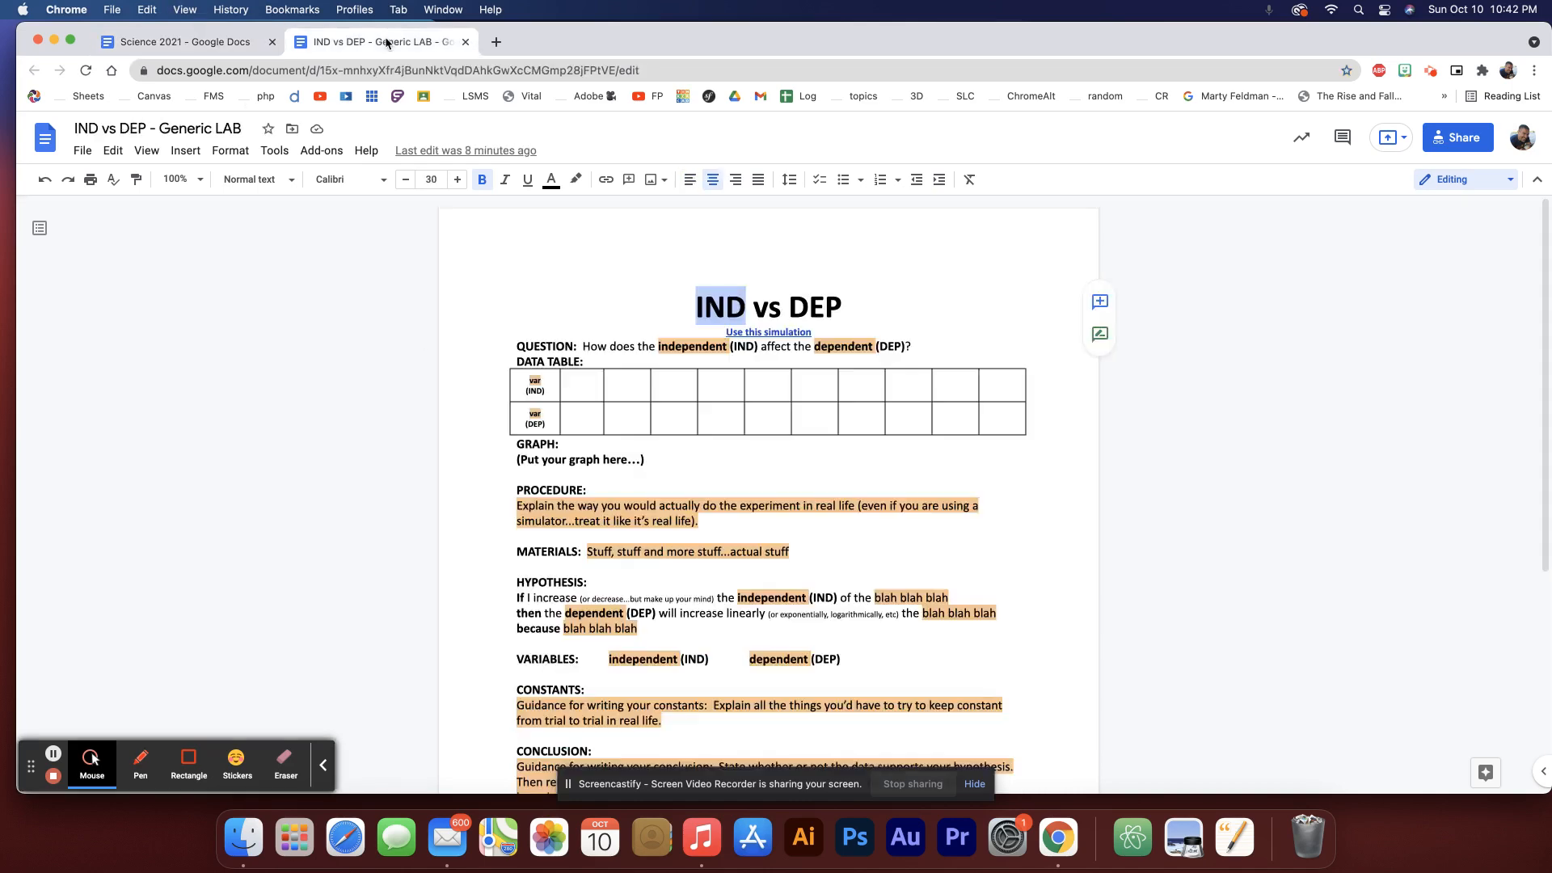
Review the lab template's question format and the guidance for its procedure and materials sections.
left_click(687, 463)
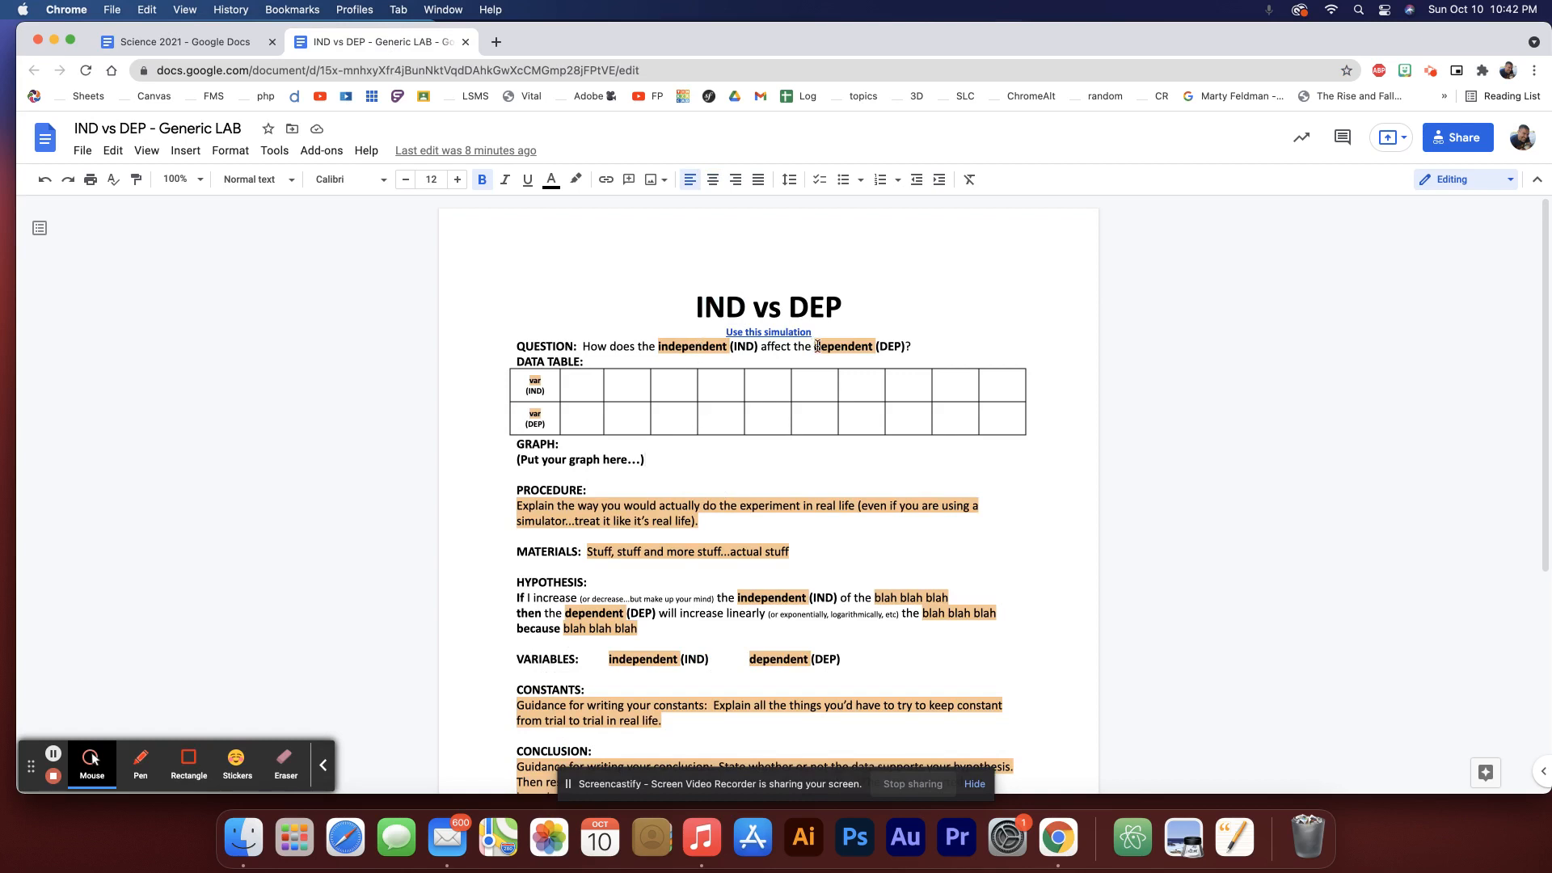
left_click_drag(583, 348, 922, 346)
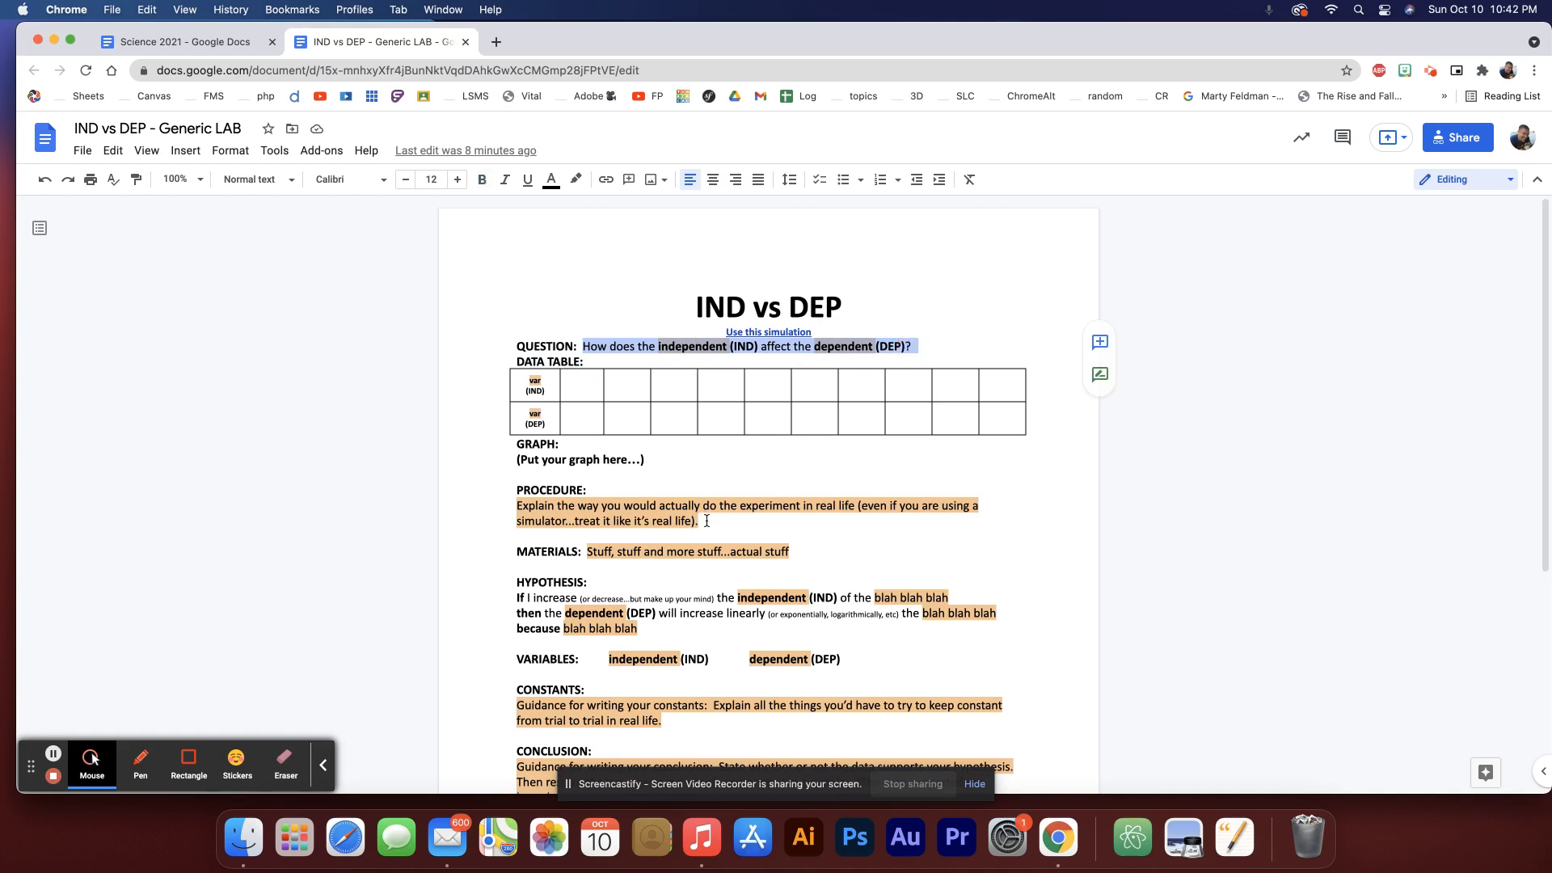
left_click_drag(706, 521, 537, 507)
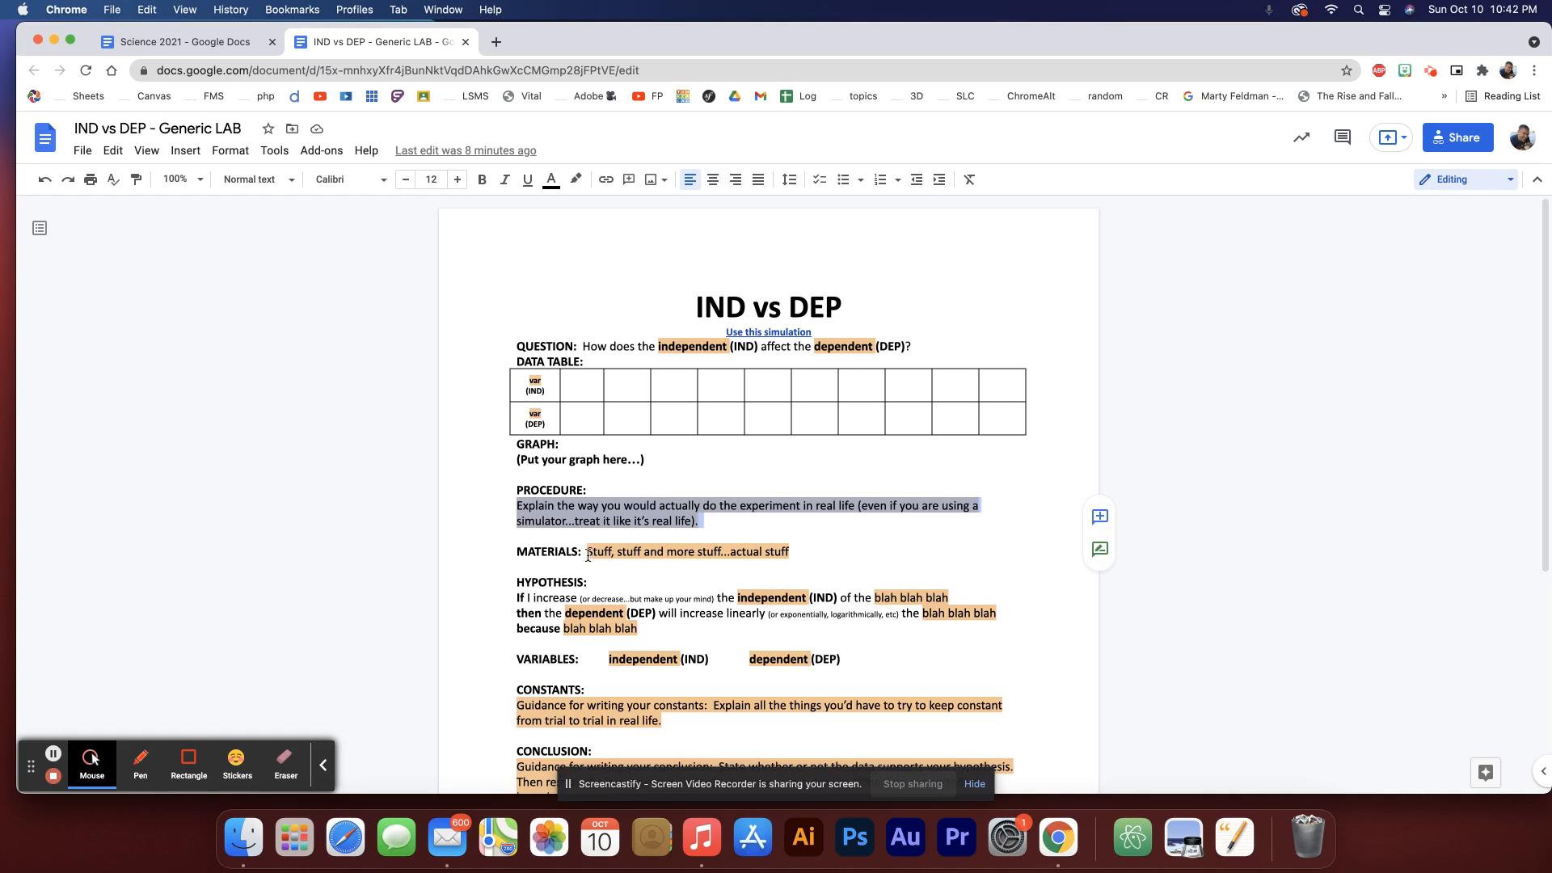
left_click_drag(588, 553, 832, 552)
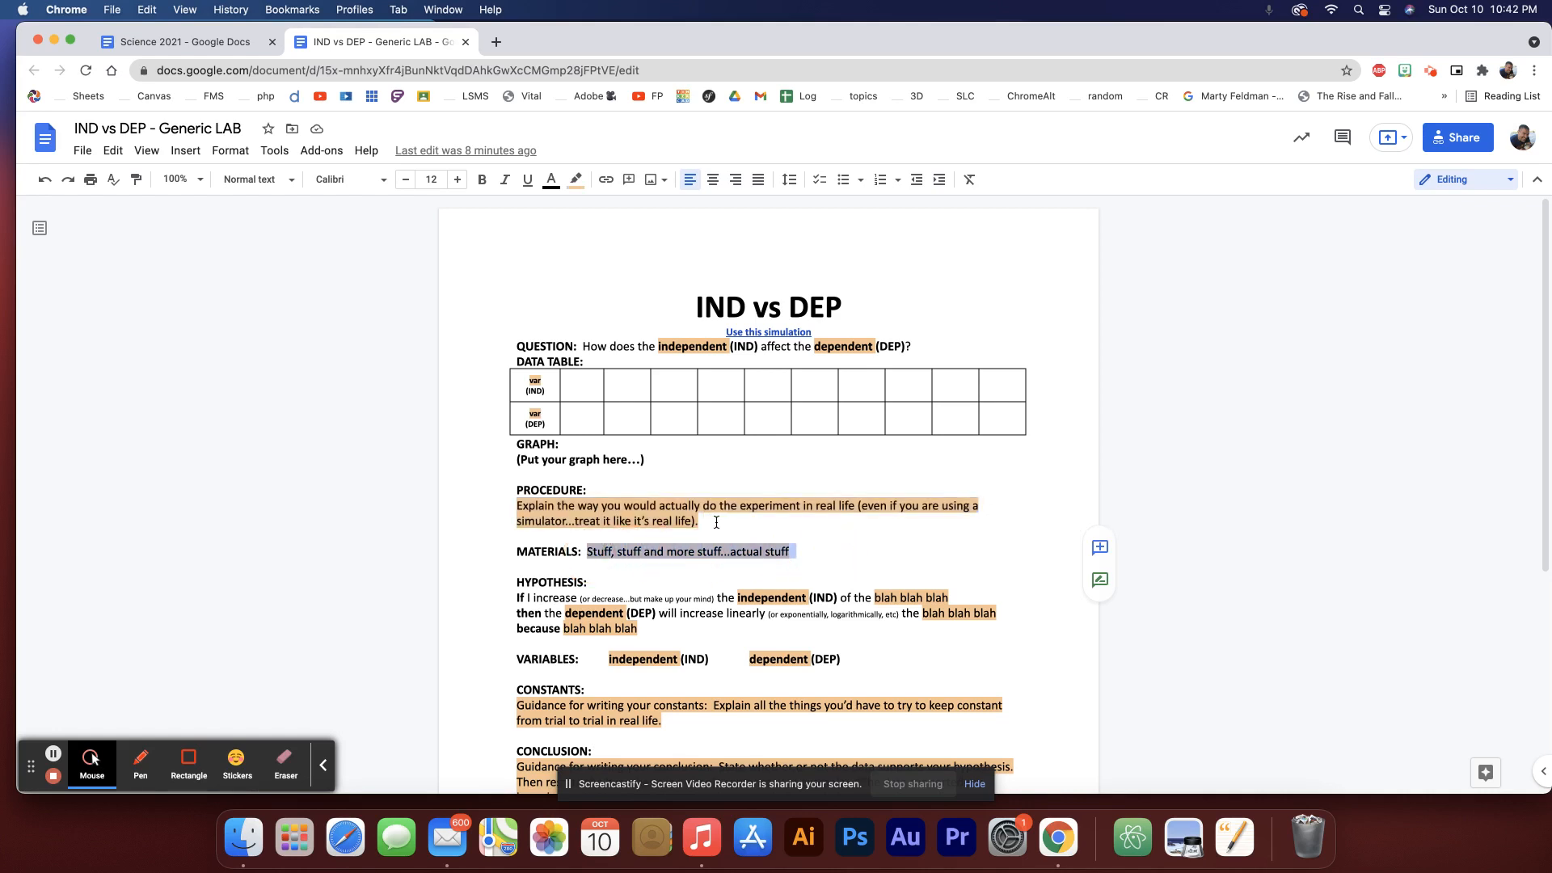
left_click_drag(716, 522, 514, 506)
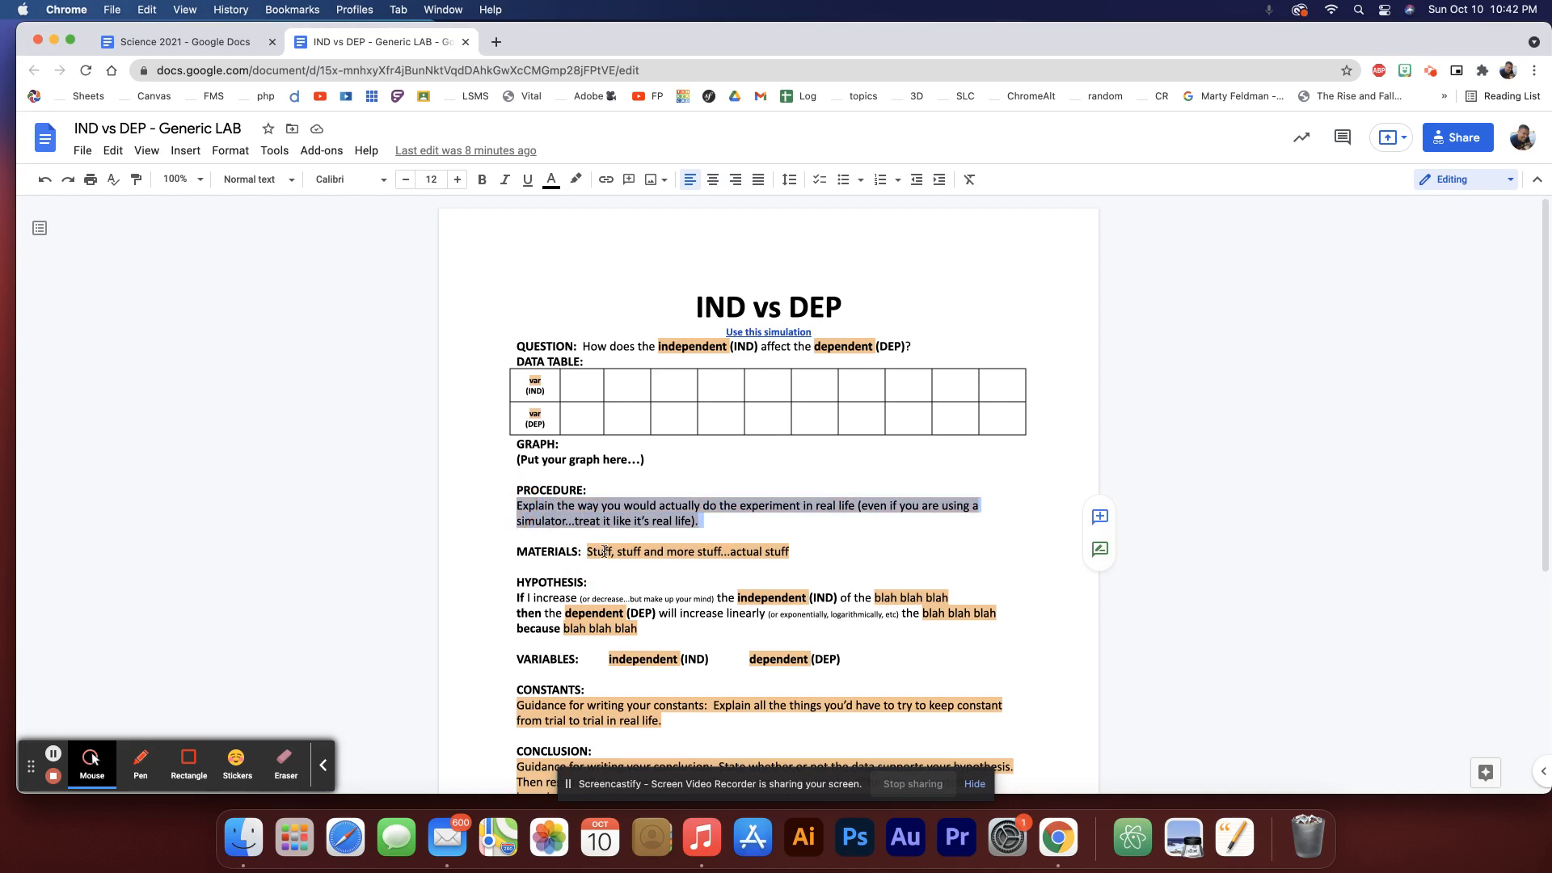
left_click_drag(588, 552, 808, 549)
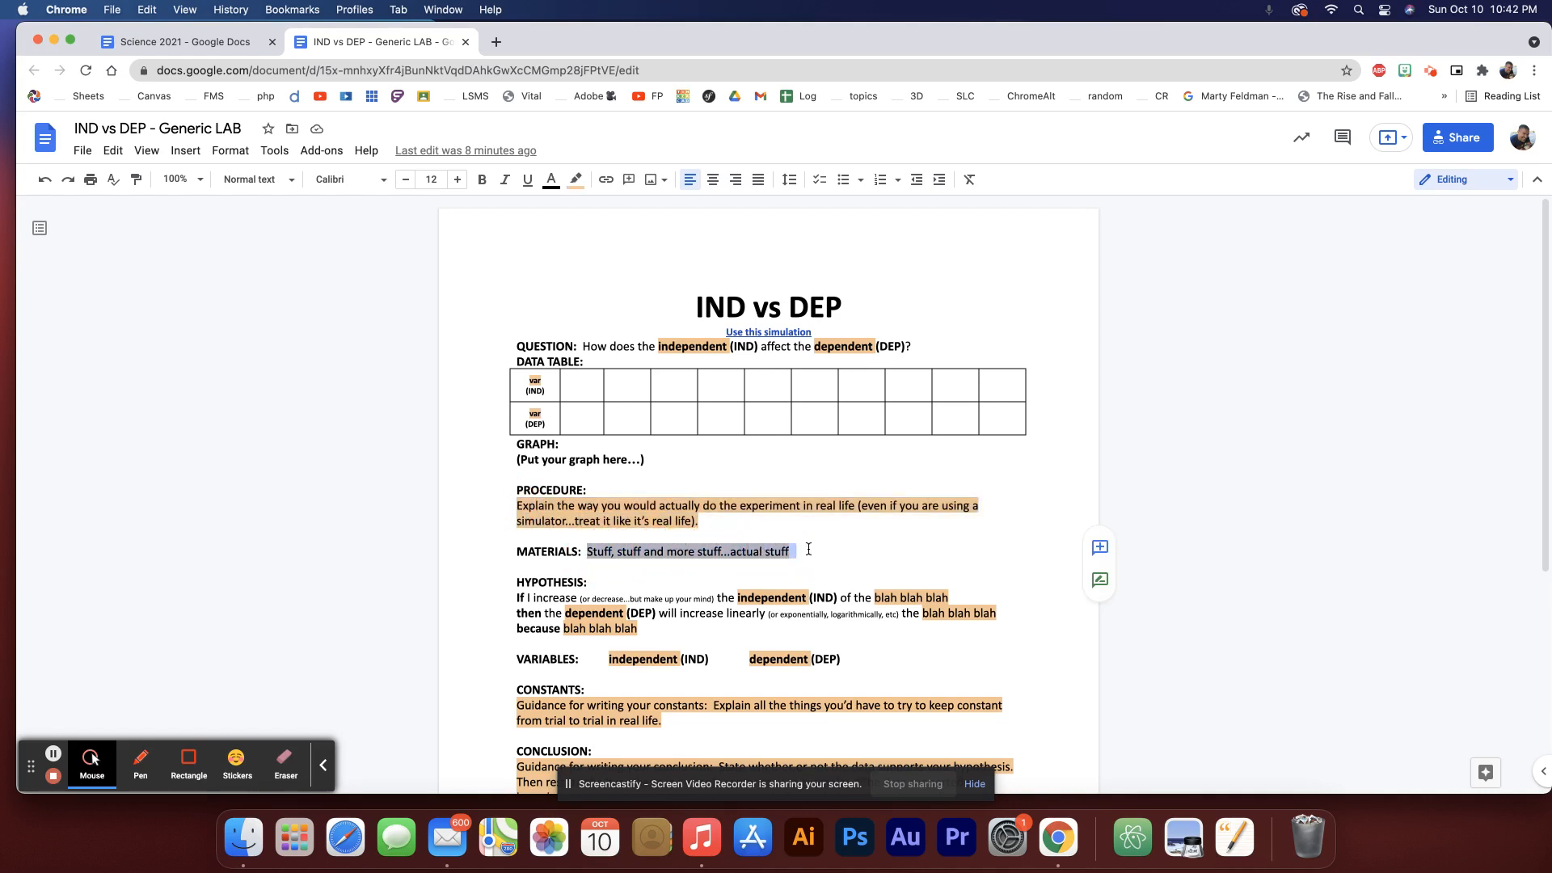
left_click(808, 548)
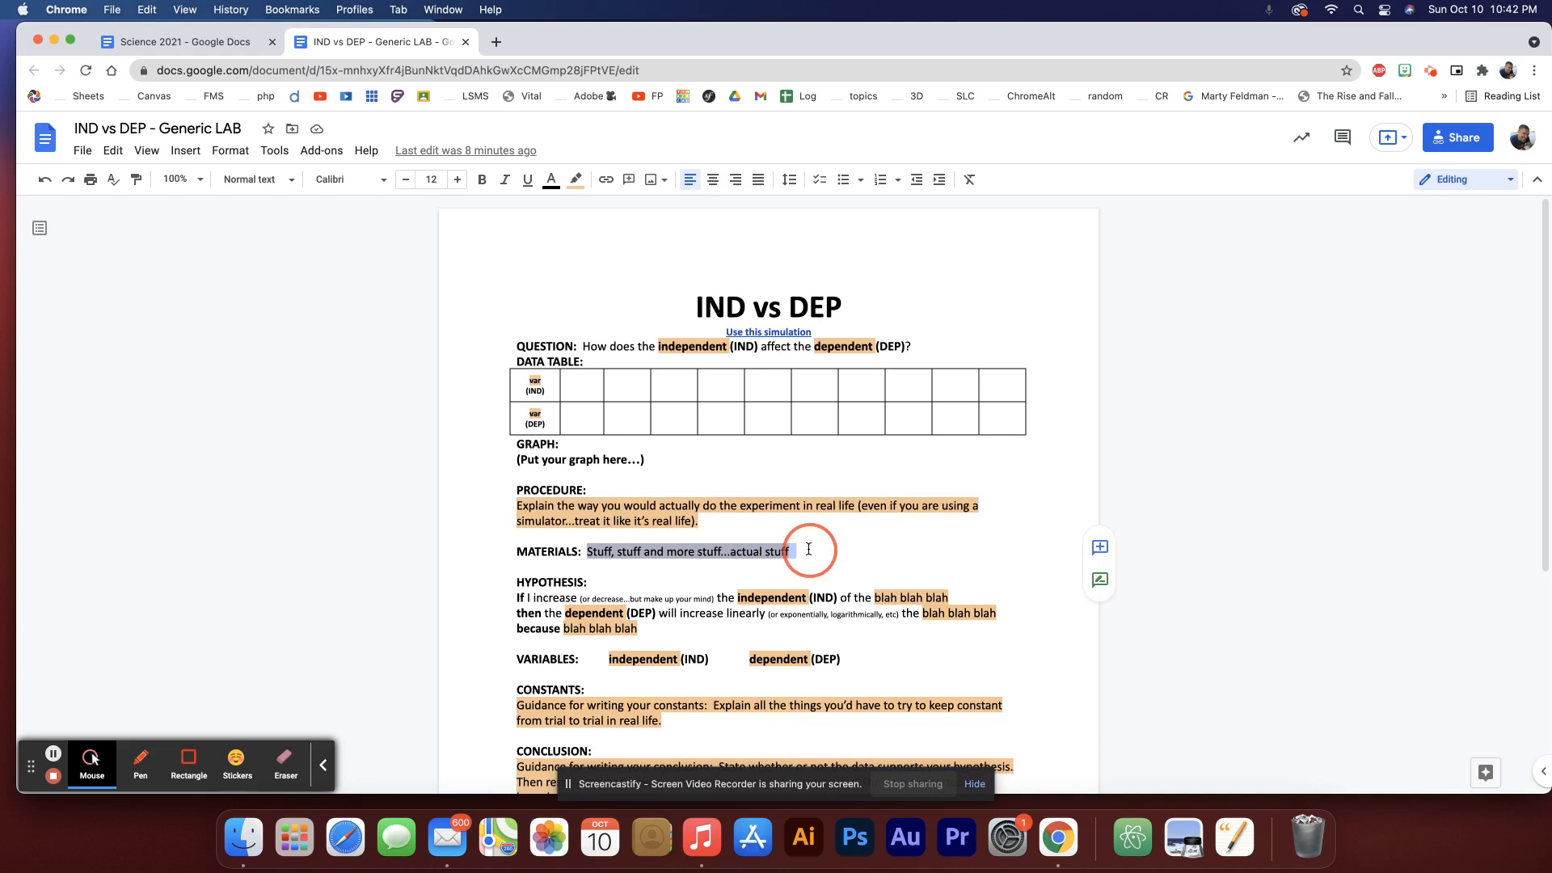
Review the lab template's hypothesis, variables, constants, conclusion and sources of error sections.
left_click(530, 598)
type("I")
left_click(788, 598)
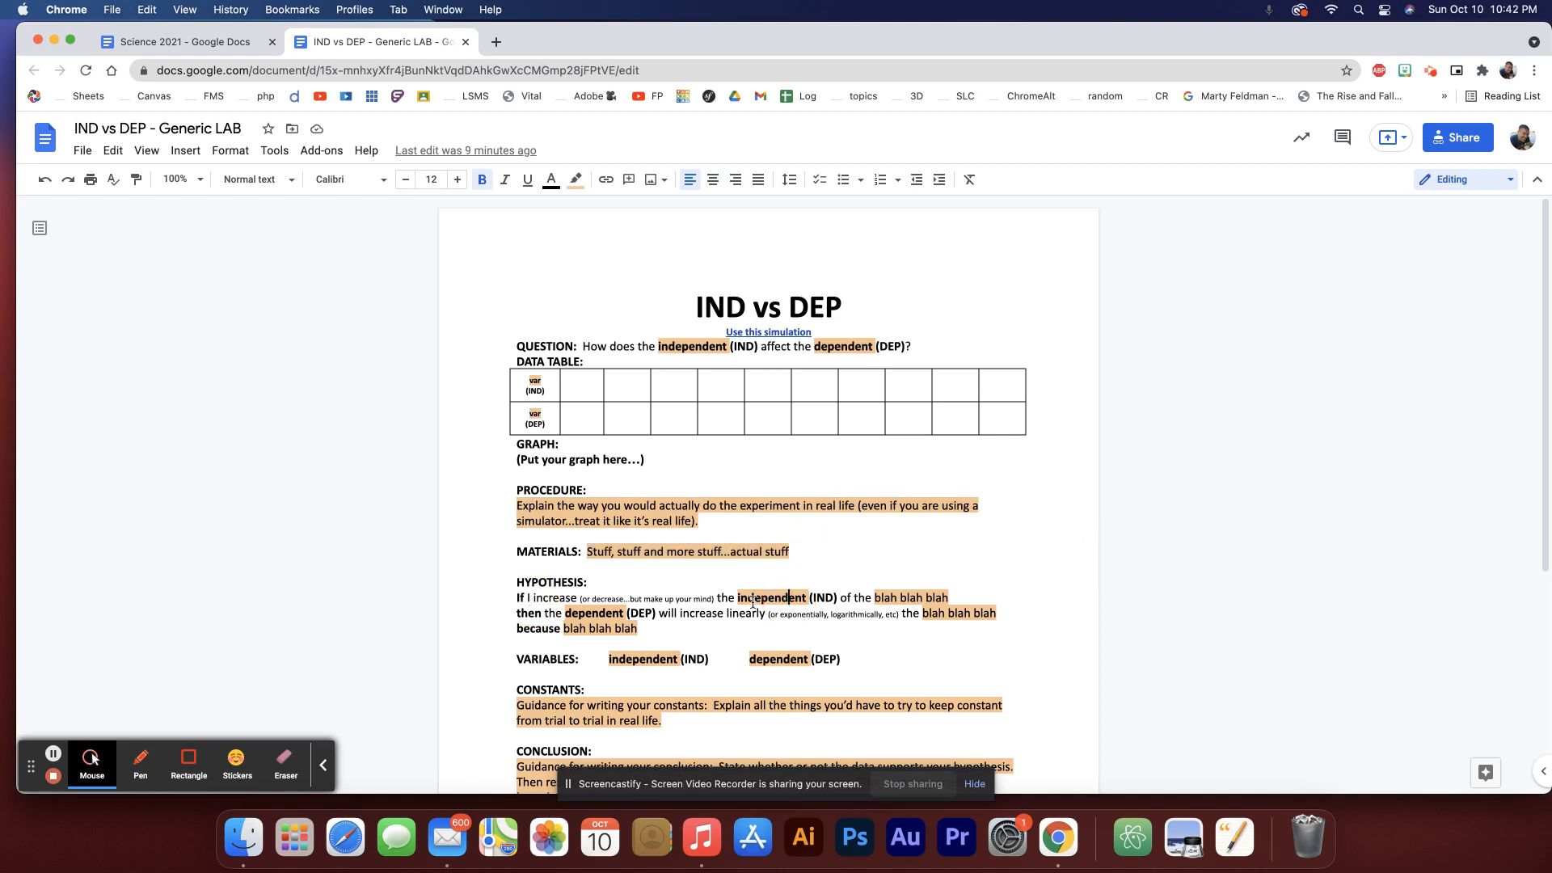
left_click(602, 613)
double_click(638, 660)
double_click(781, 659)
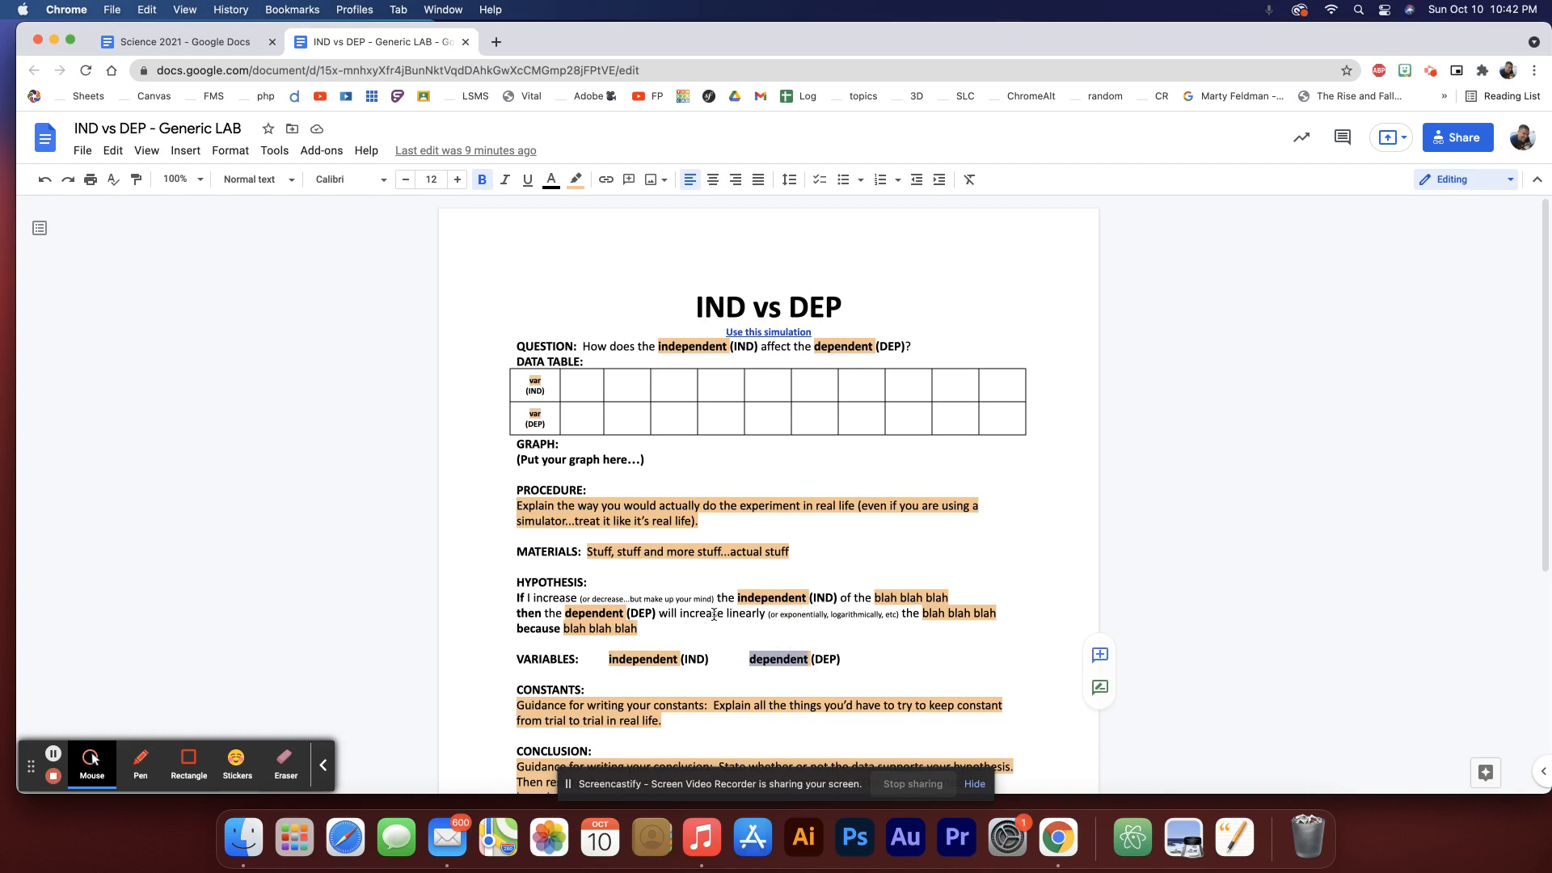
scroll(708, 620, "down", 2)
scroll(708, 621, "down", 3)
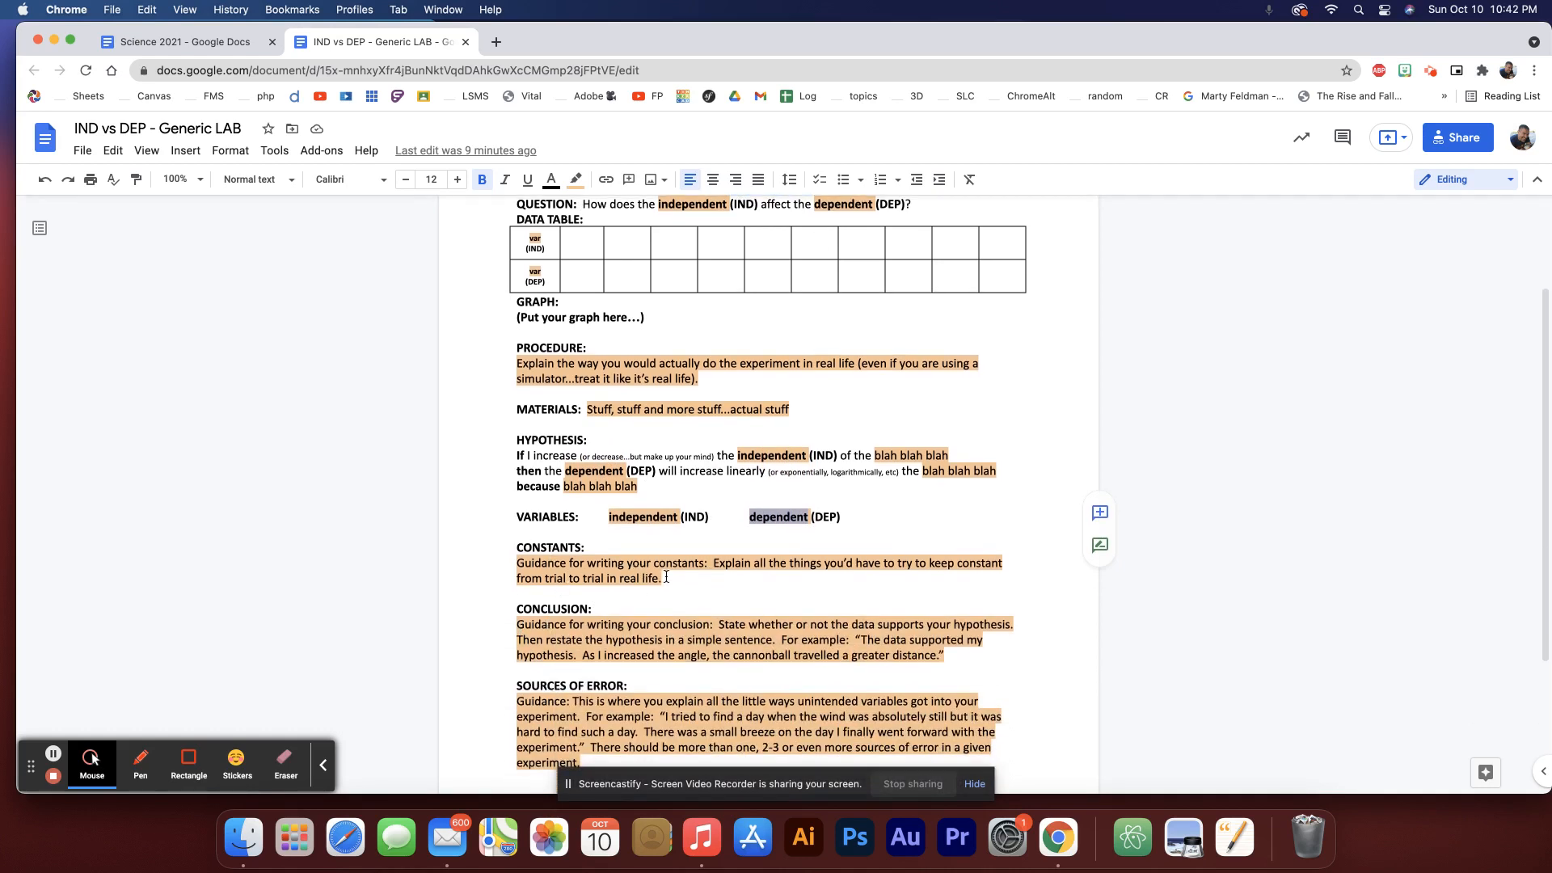
triple_click(484, 567)
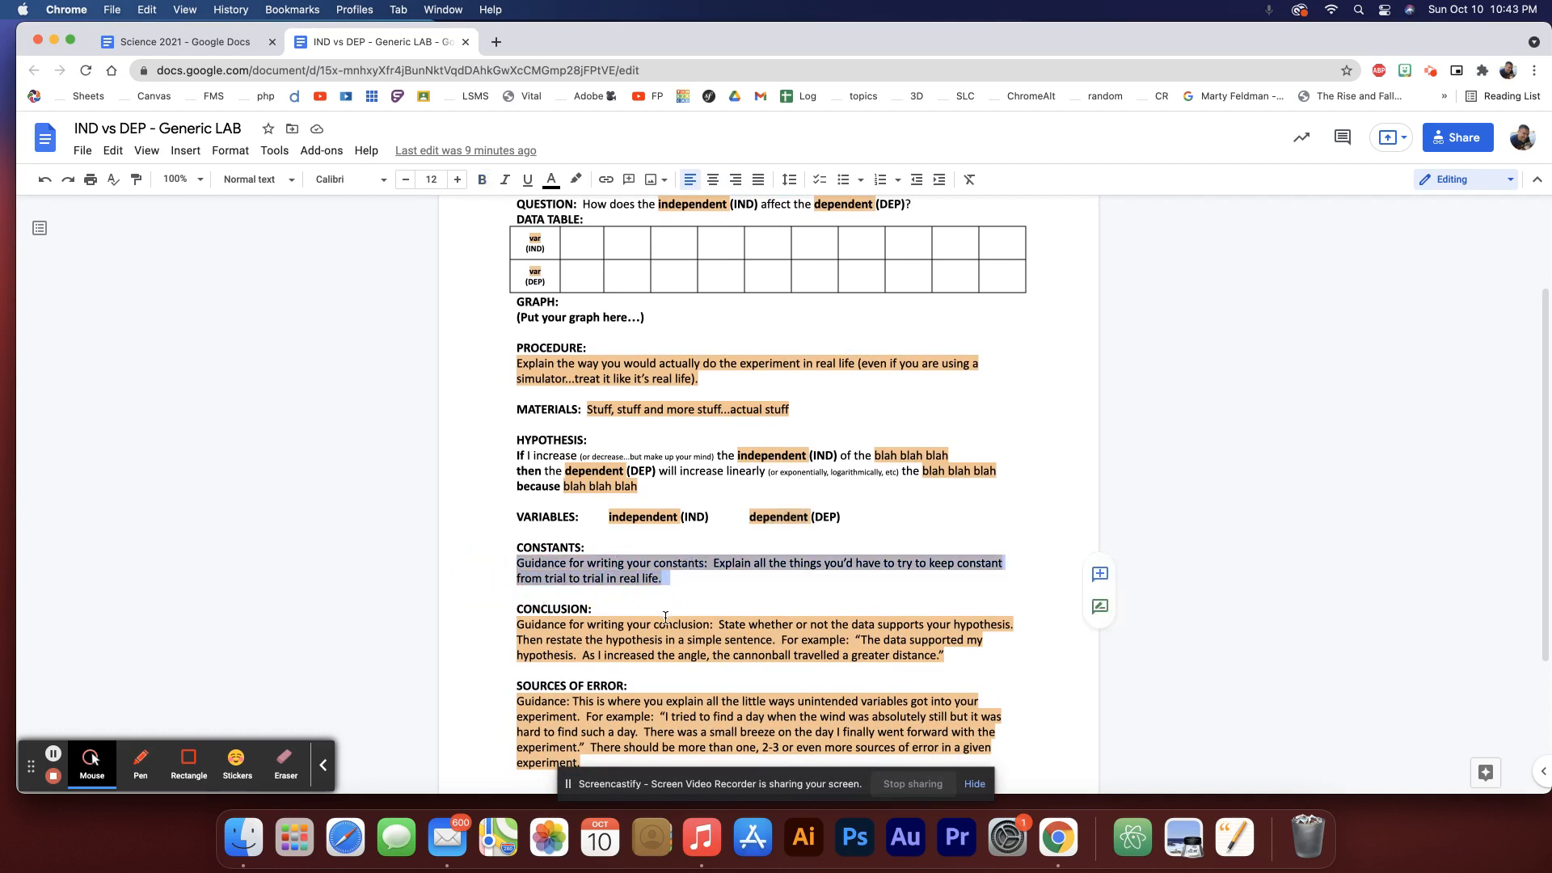
left_click(654, 705)
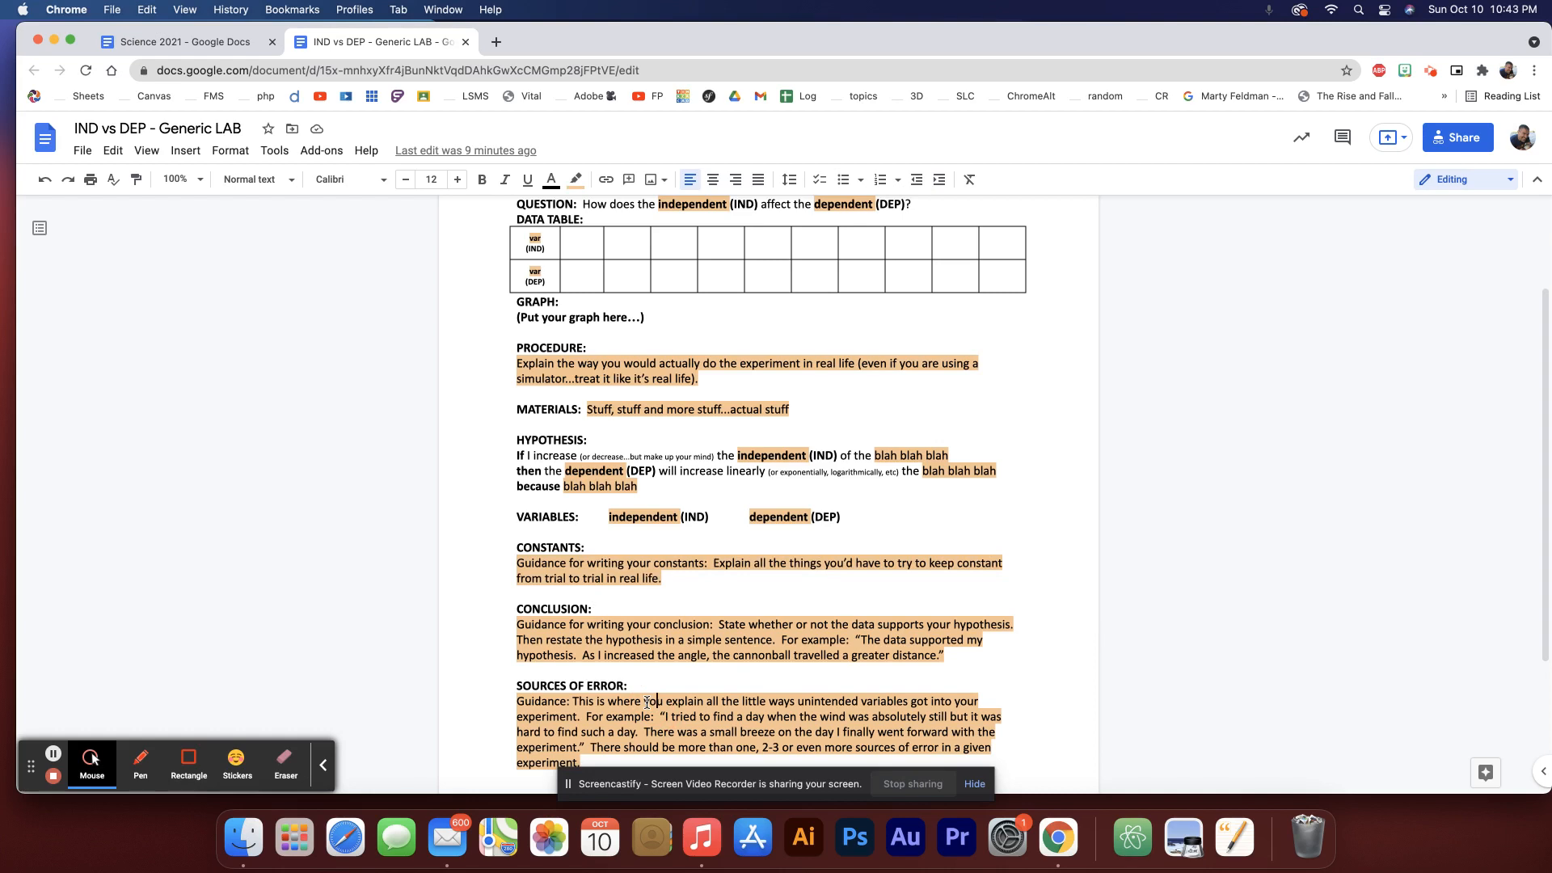
Open the Projectile Motion simulation linked under the lab title and enter its Lab screen.
left_click(634, 241)
scroll(634, 247, "up", 2)
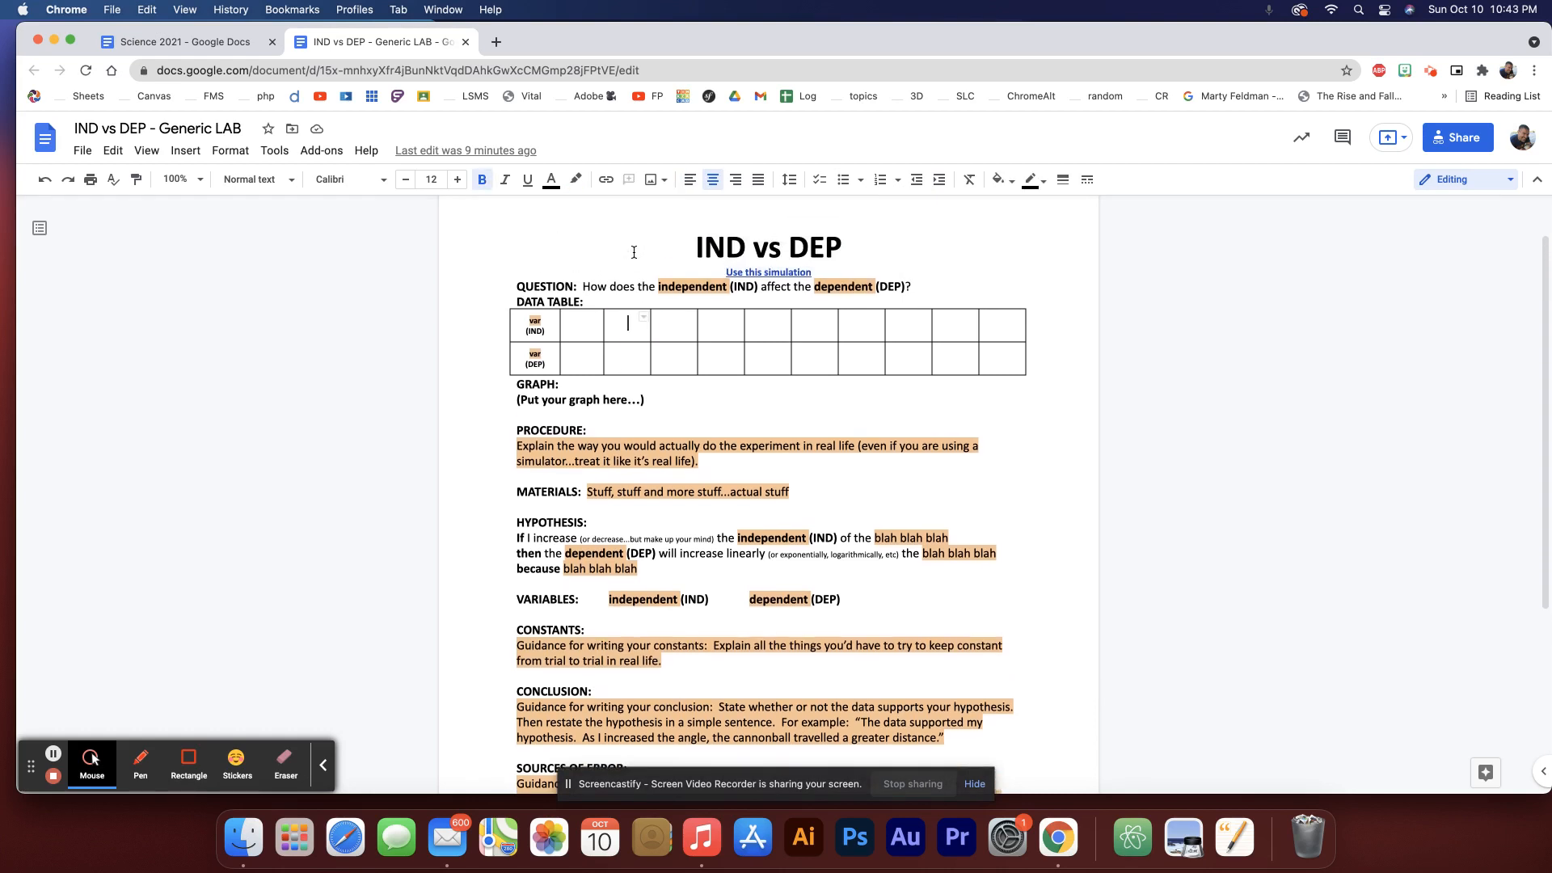
left_click(777, 275)
left_click(789, 294)
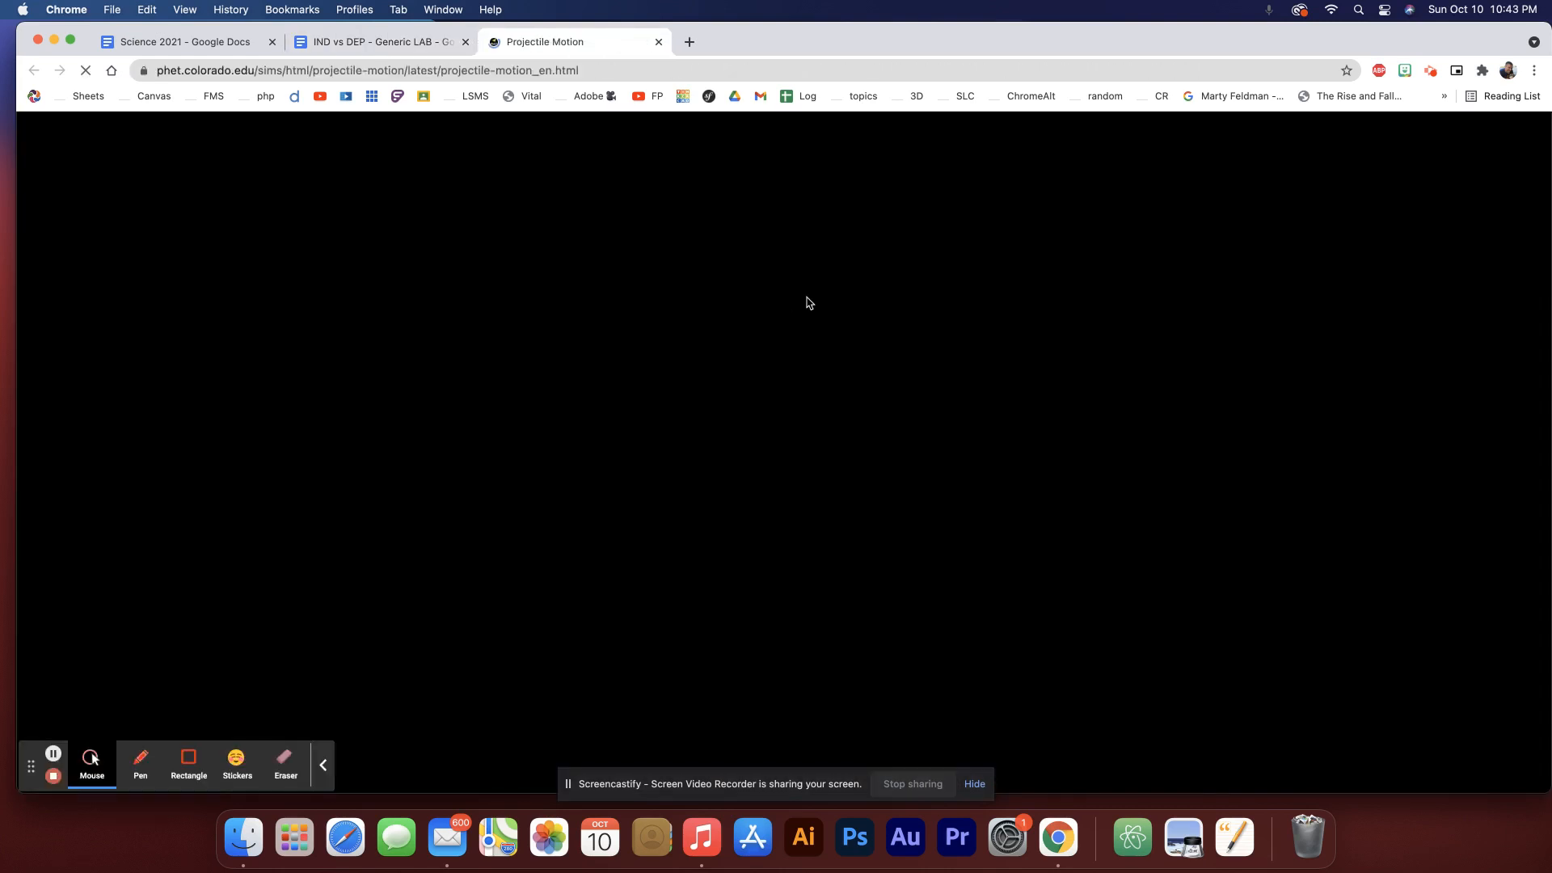
left_click(1119, 382)
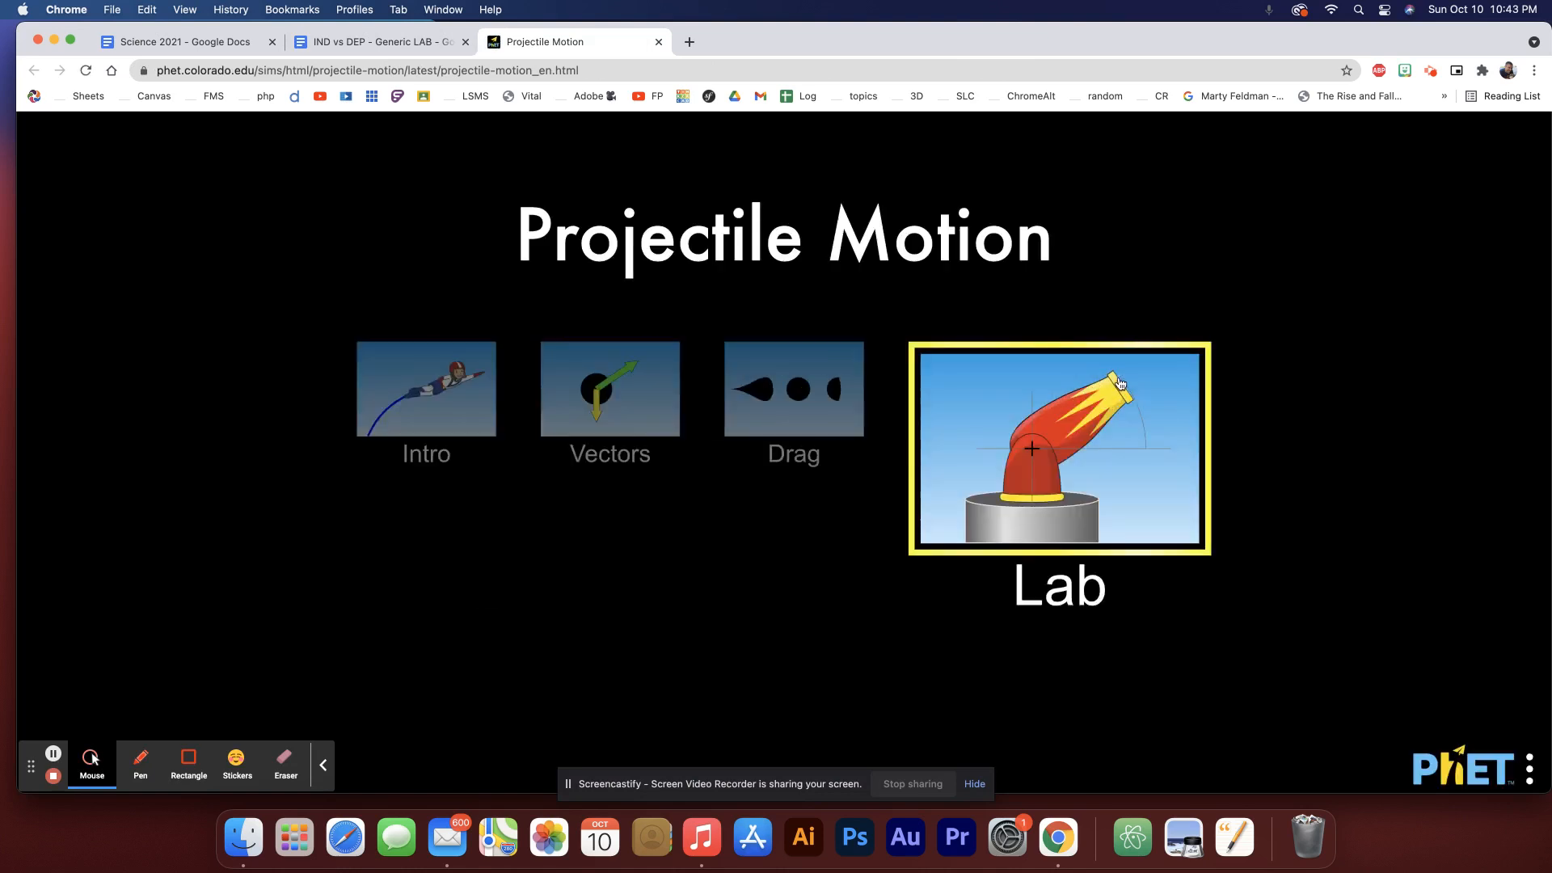
left_click(1075, 436)
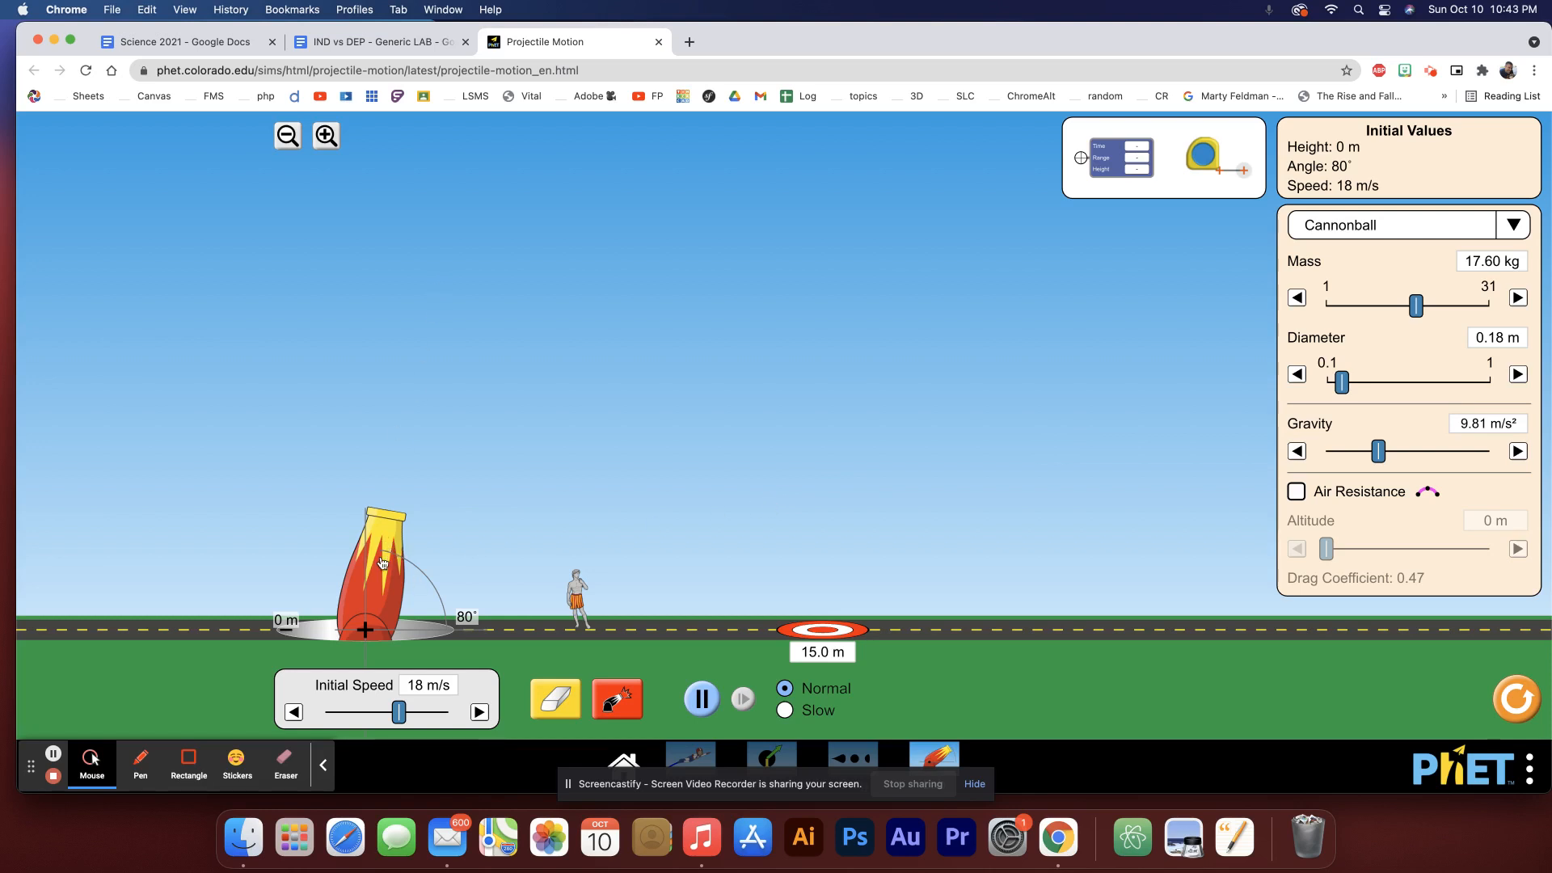
Set up the cannon shot with a 51° angle, 25 m/s initial speed, air resistance enabled and a 0.10 m cannonball diameter.
left_click_drag(388, 541, 433, 555)
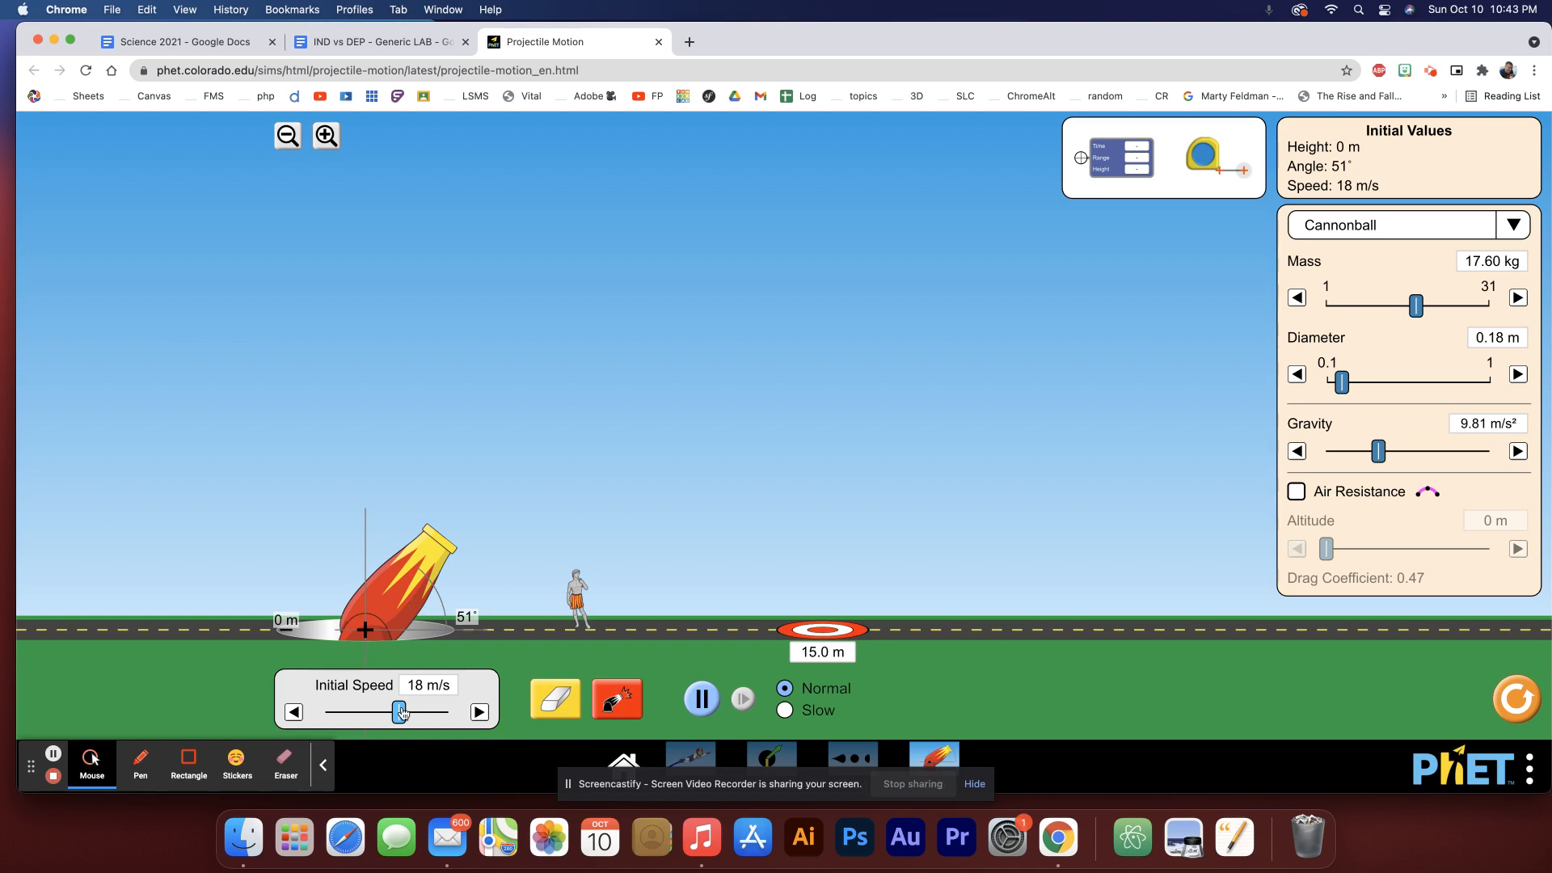
left_click_drag(402, 712, 434, 713)
left_click(1297, 495)
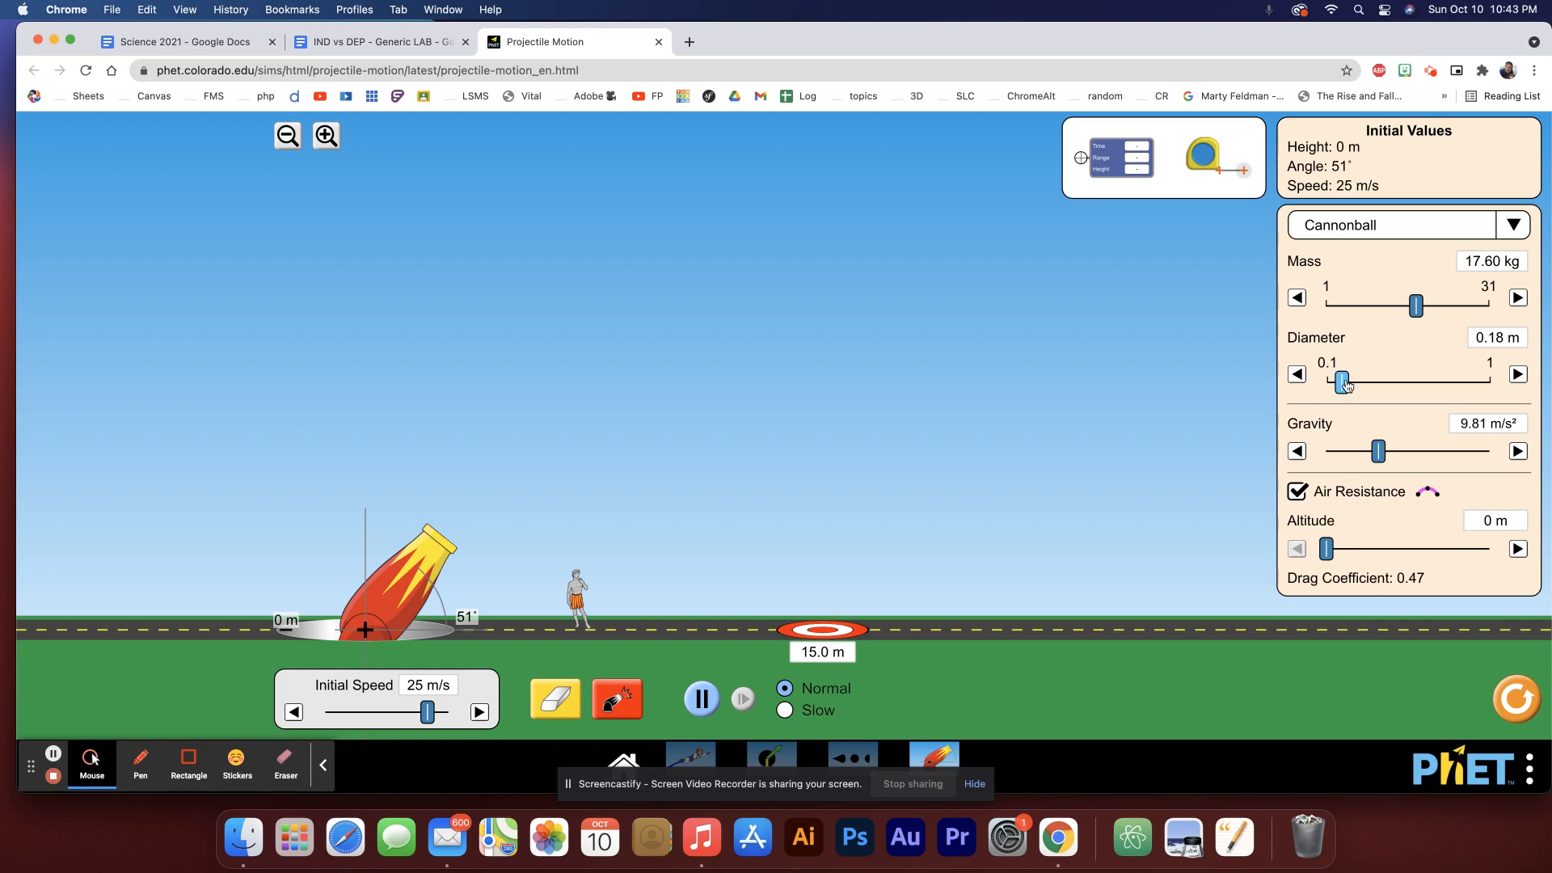
left_click_drag(1344, 383, 1325, 386)
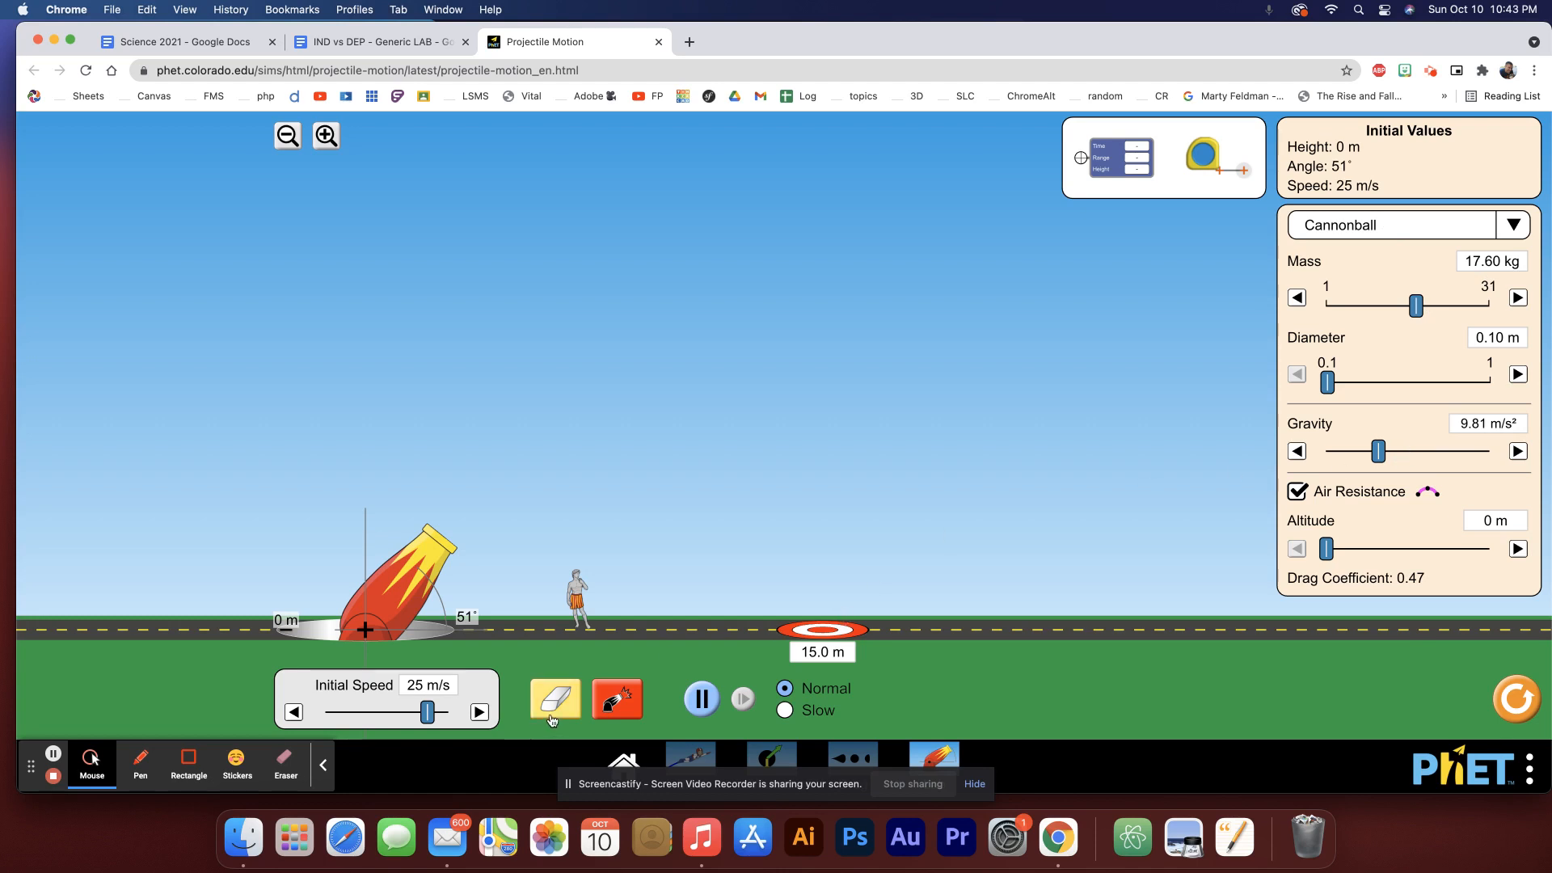
Fire the 0.10 m cannonball, zoom out to its full path and place the time-range-height probe on its landing point.
left_click(617, 699)
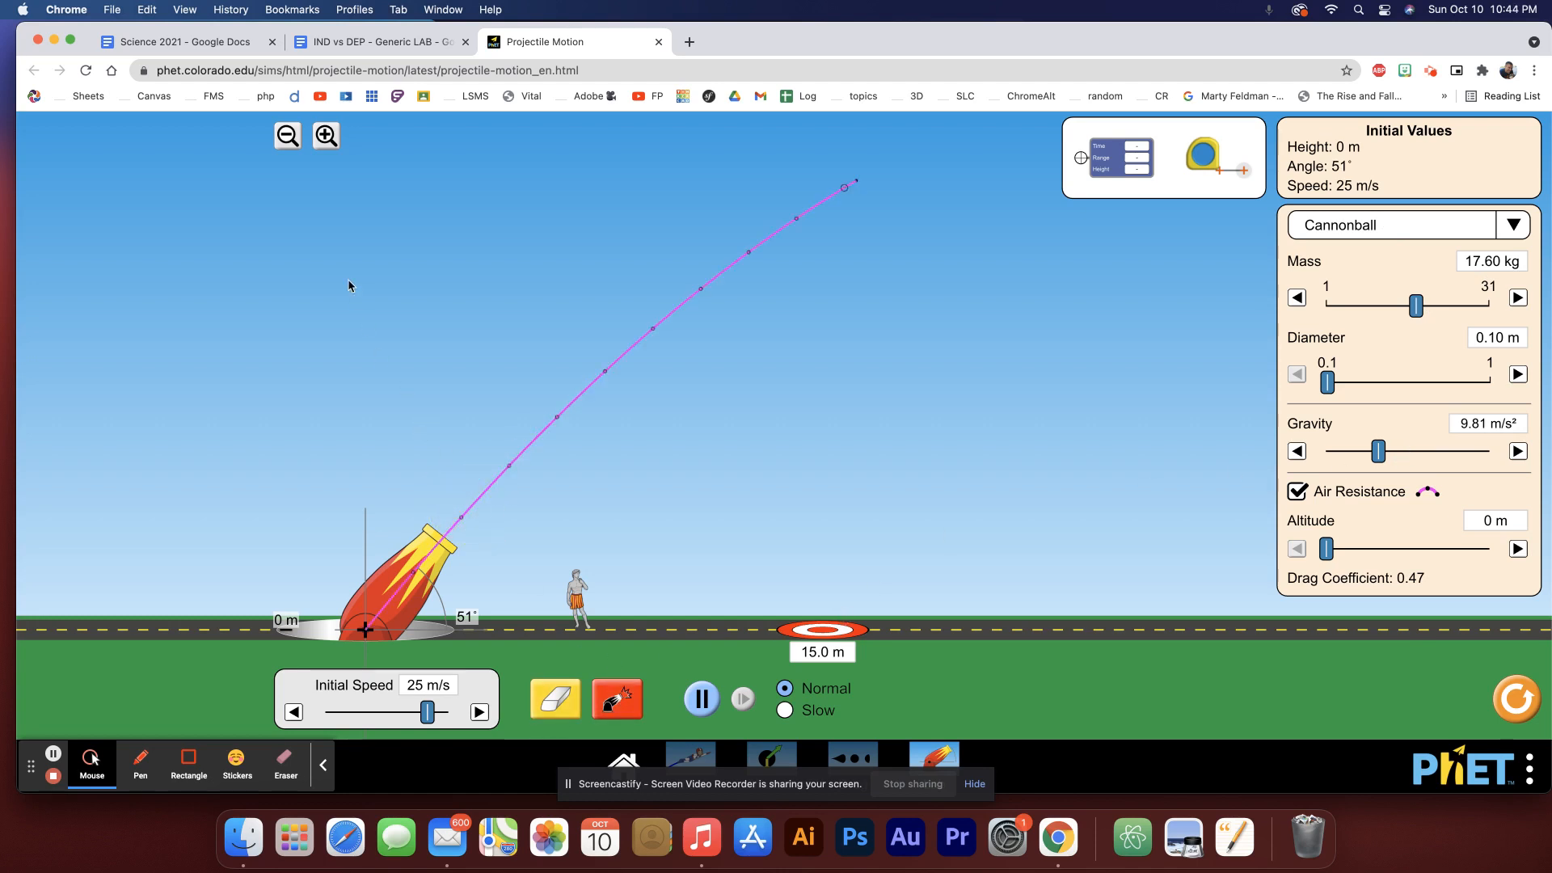
left_click(284, 137)
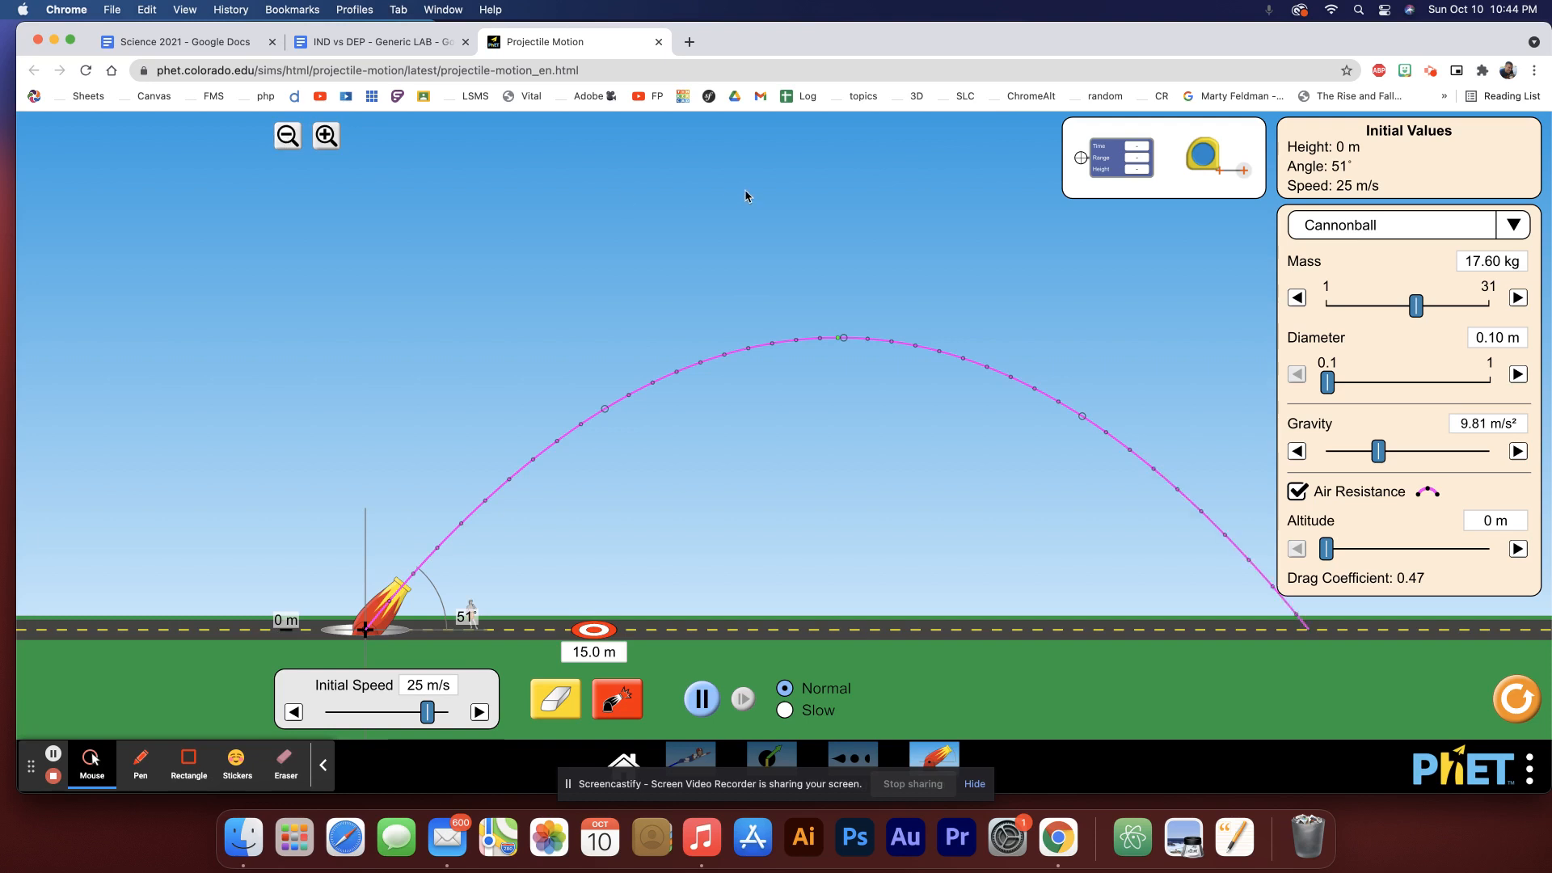
left_click_drag(1131, 162, 1493, 635)
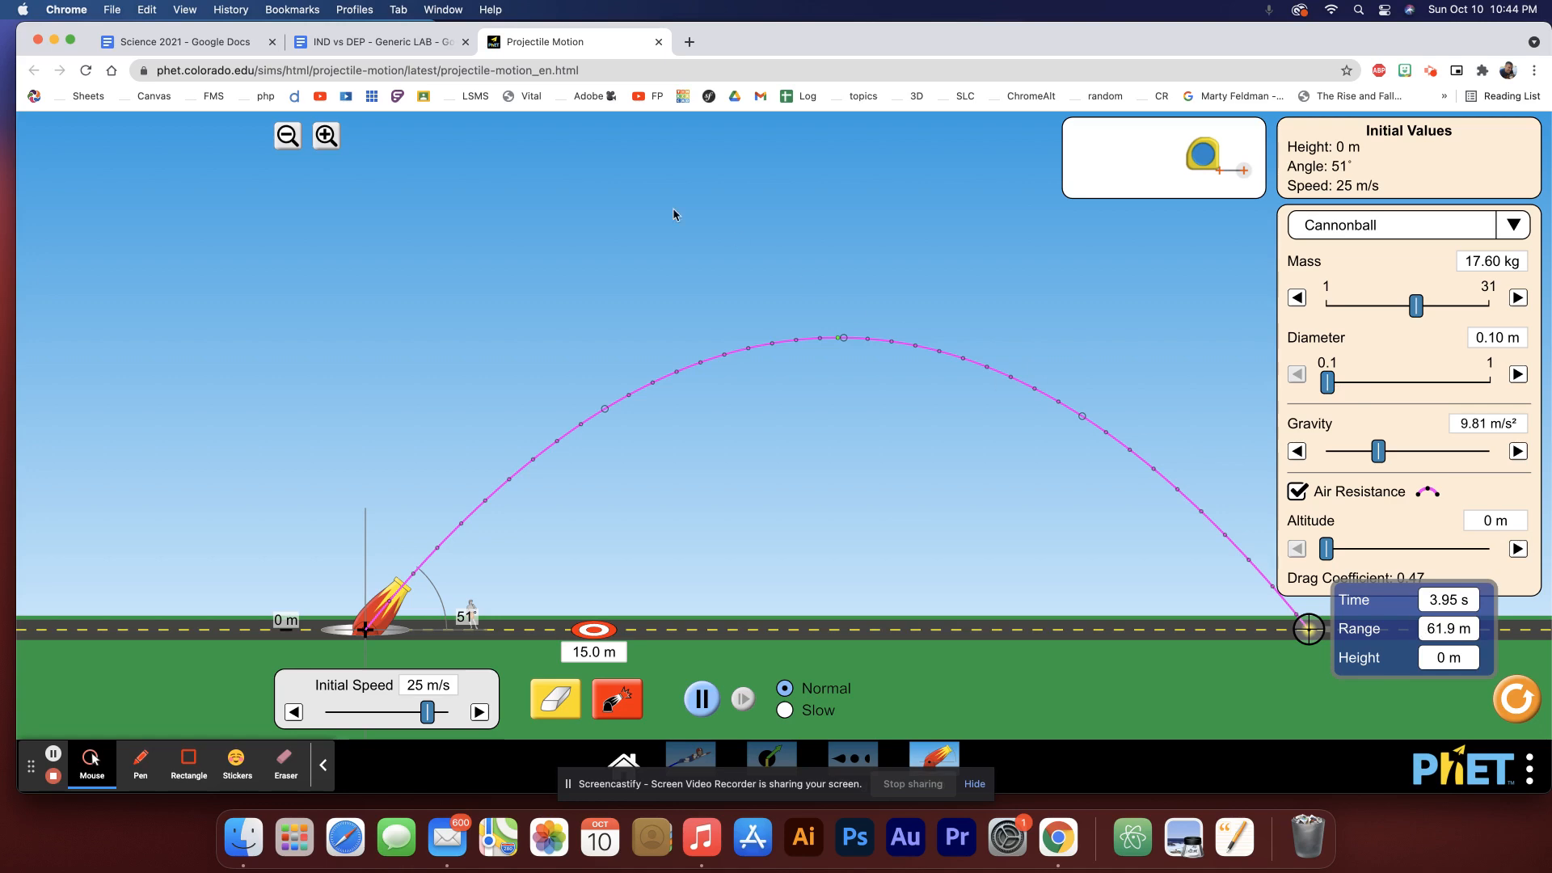
Record the first trial in the Google Docs lab's data table, entering 0.1 for IND and 61.9 for DEP.
left_click(361, 47)
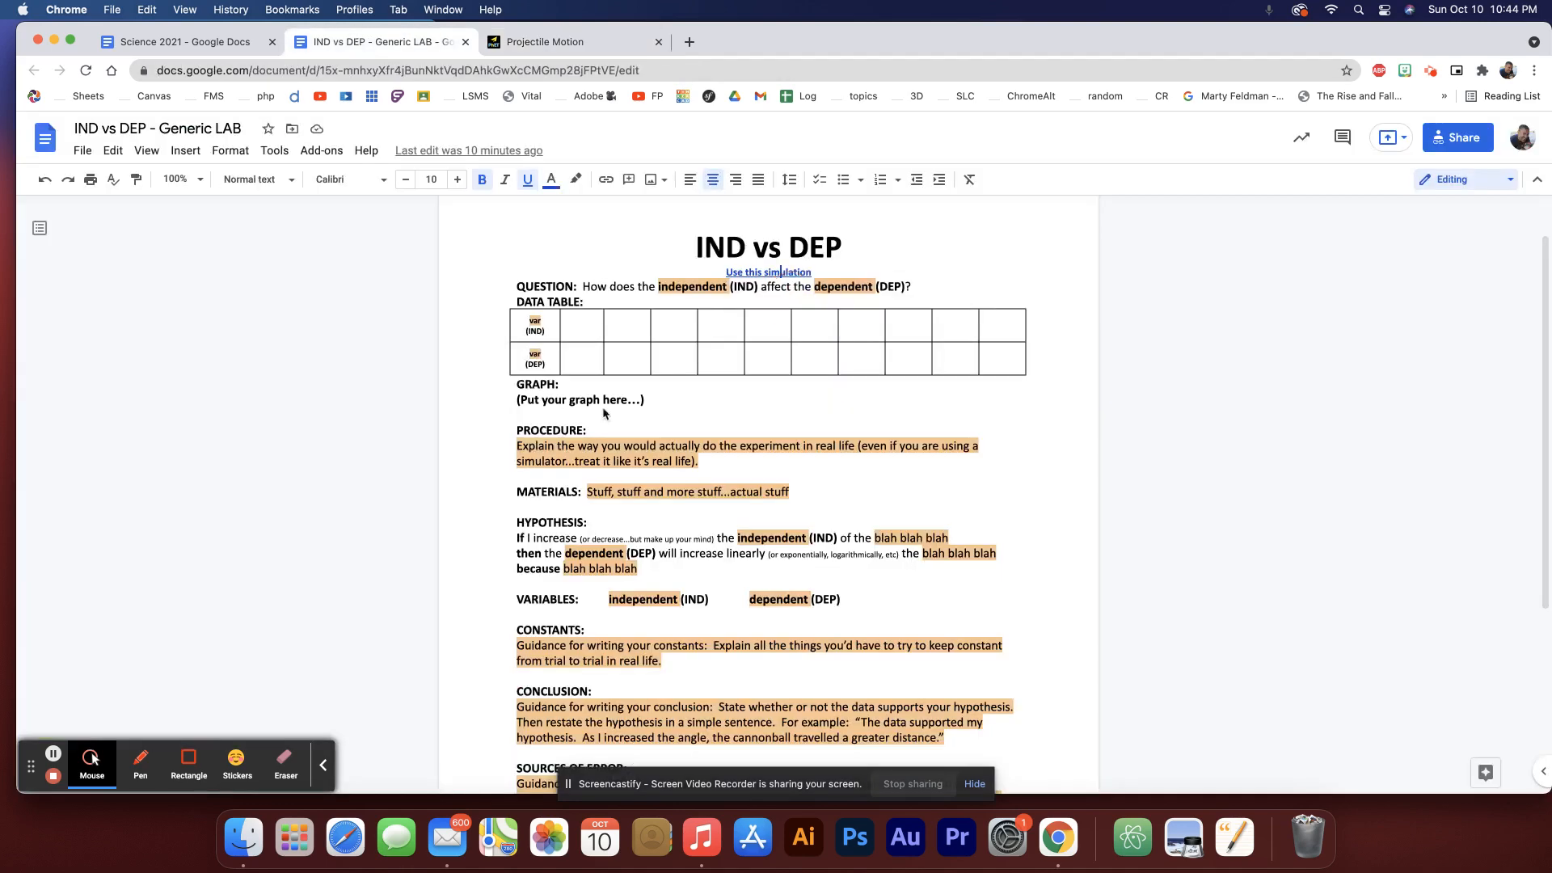
left_click(580, 327)
type("0.1")
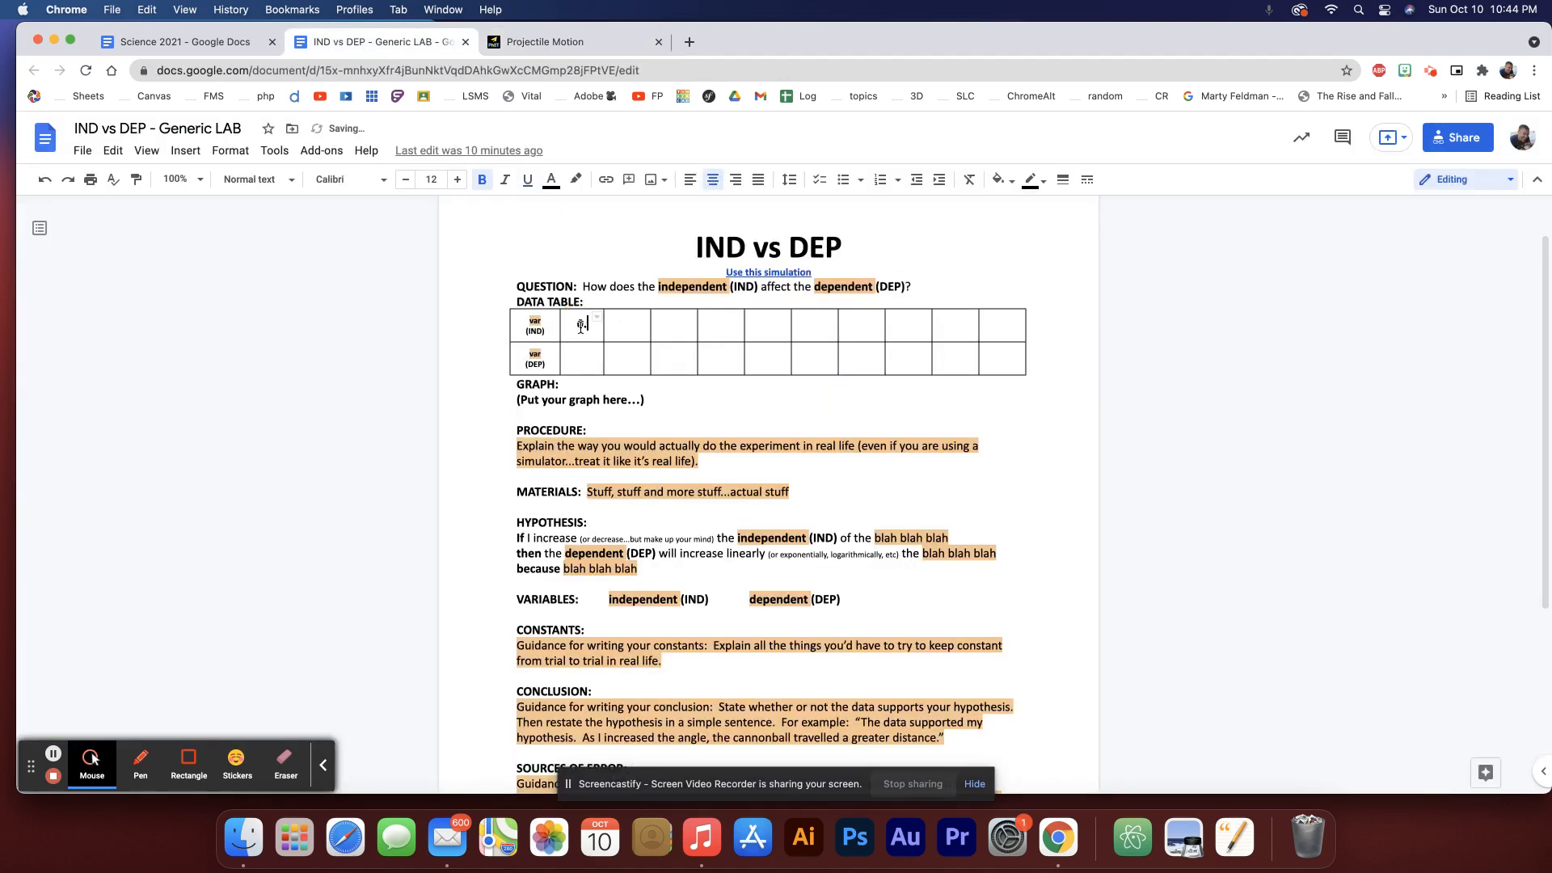
left_click(545, 45)
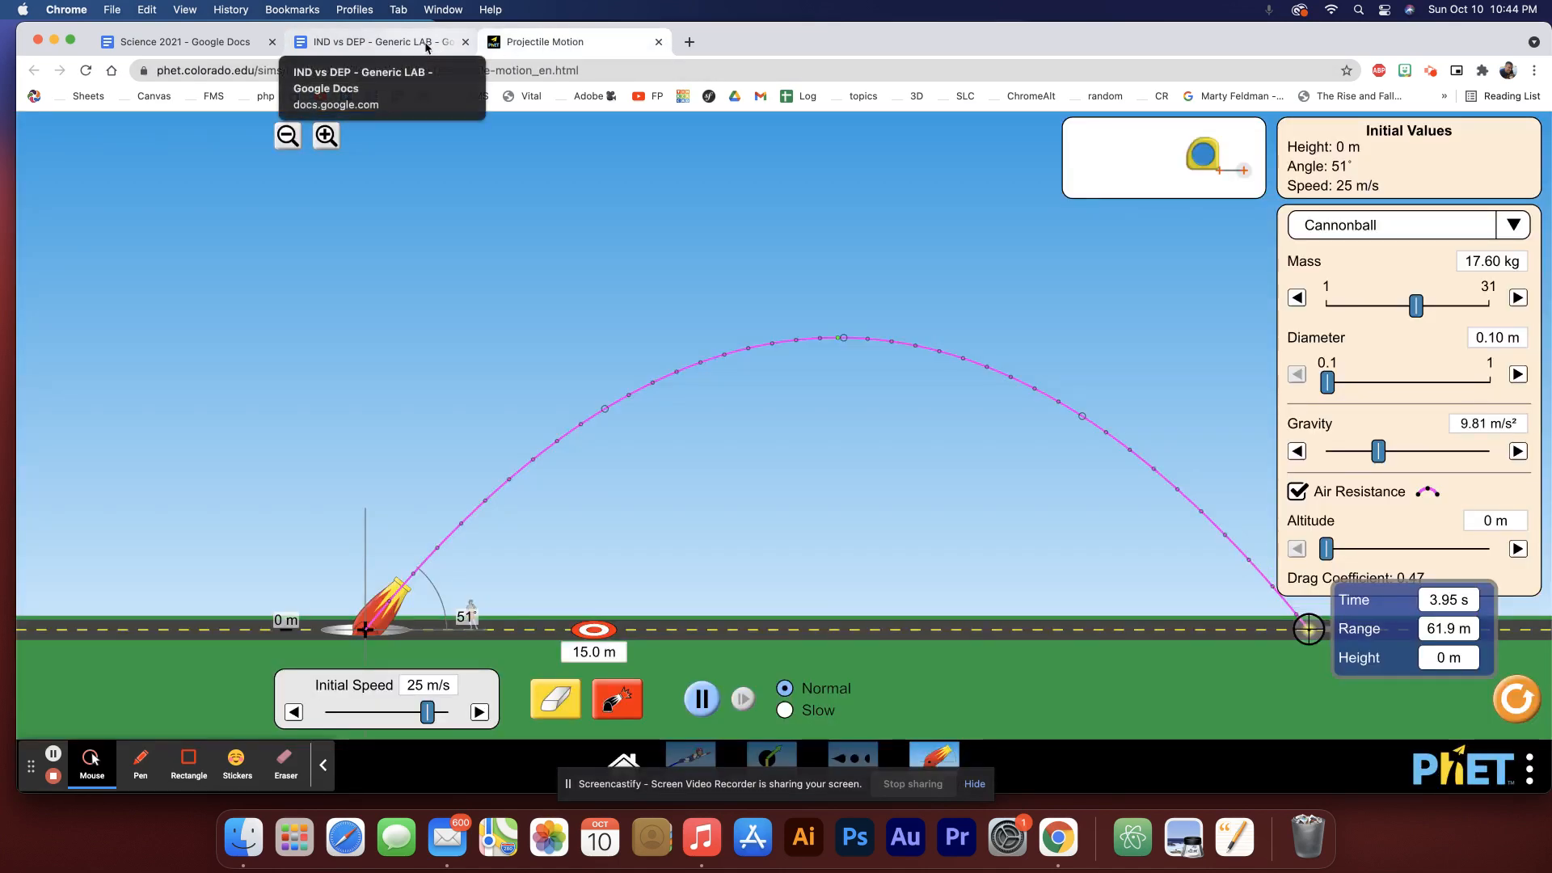
left_click(426, 48)
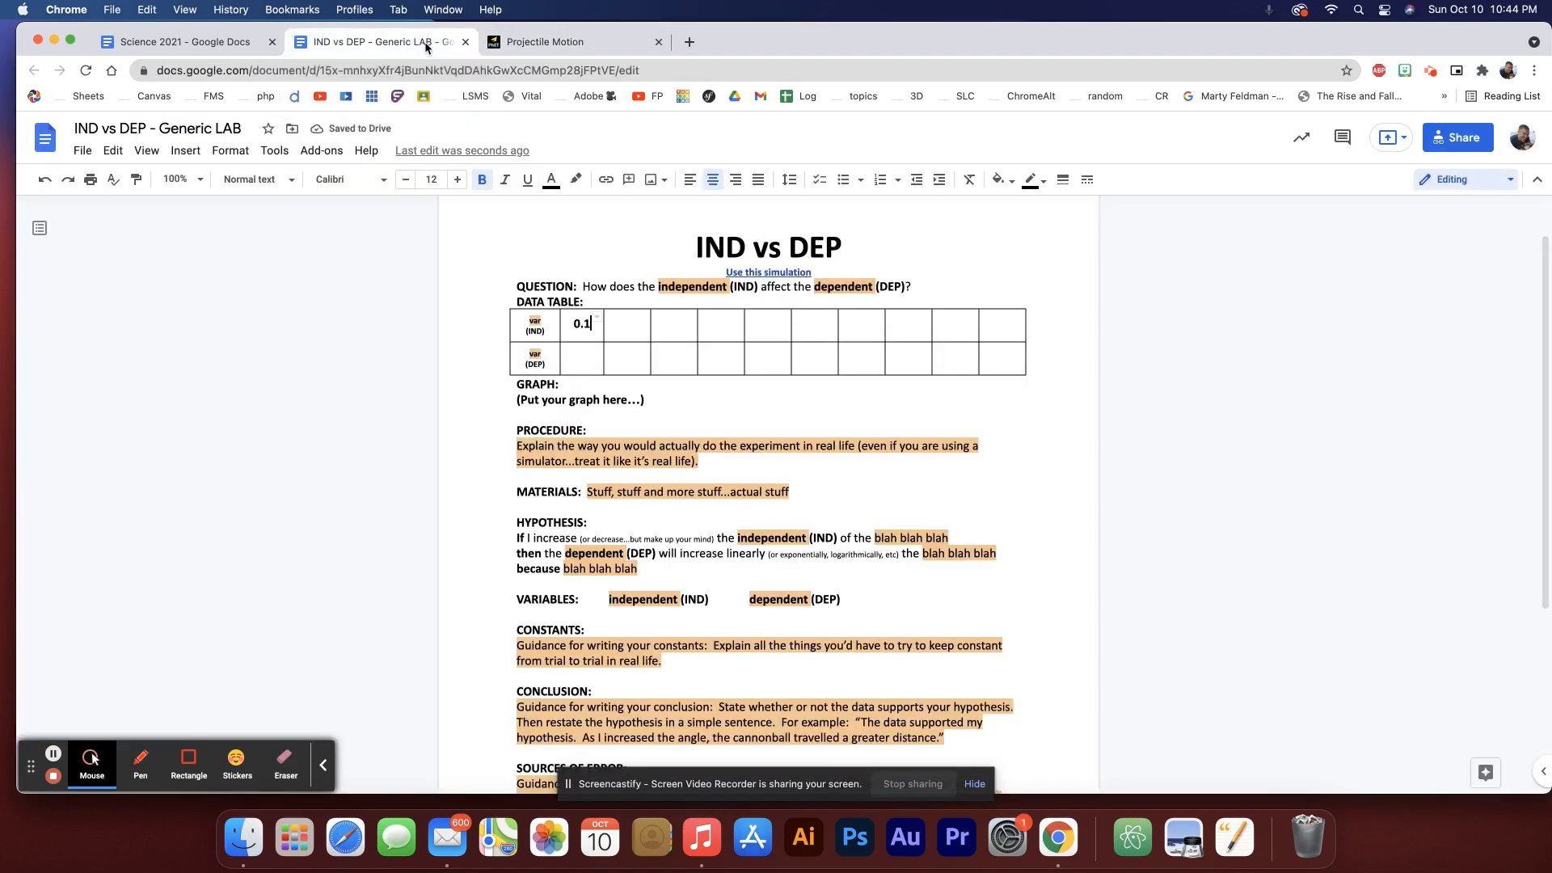
double_click(589, 356)
type("61.9")
In the Projectile Motion simulation, set the cannonball diameter to 0.20 m, fire it and move the probe to its landing point.
left_click(529, 42)
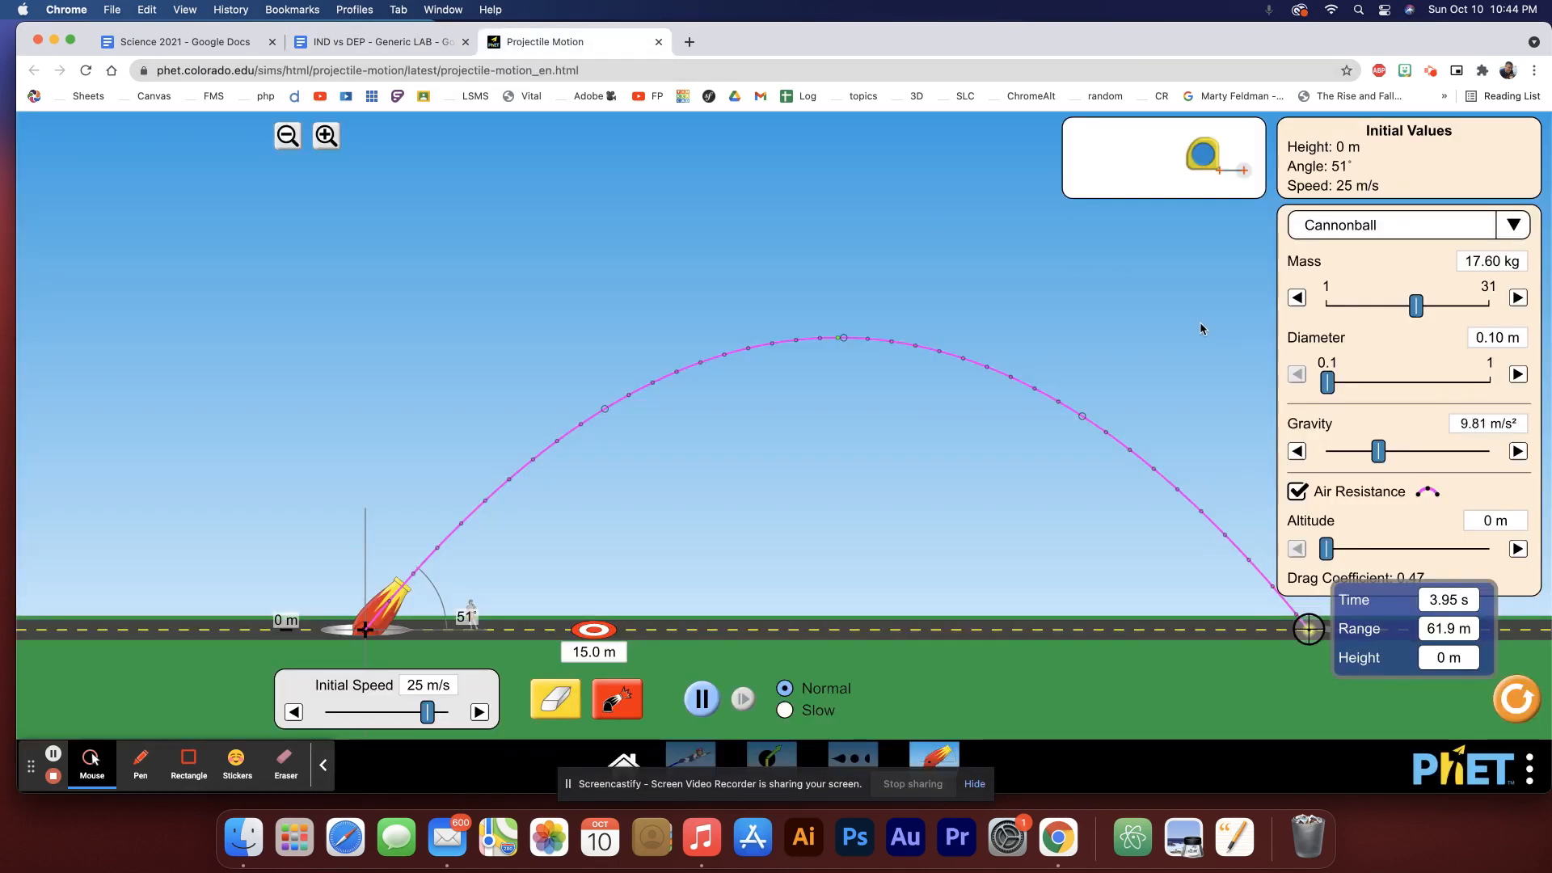
mouse_move(1319, 382)
left_mouse_down()
mouse_move(1351, 388)
mouse_move(1332, 388)
left_mouse_up()
left_click_drag(1333, 389, 1337, 389)
left_click_drag(1336, 389, 1351, 389)
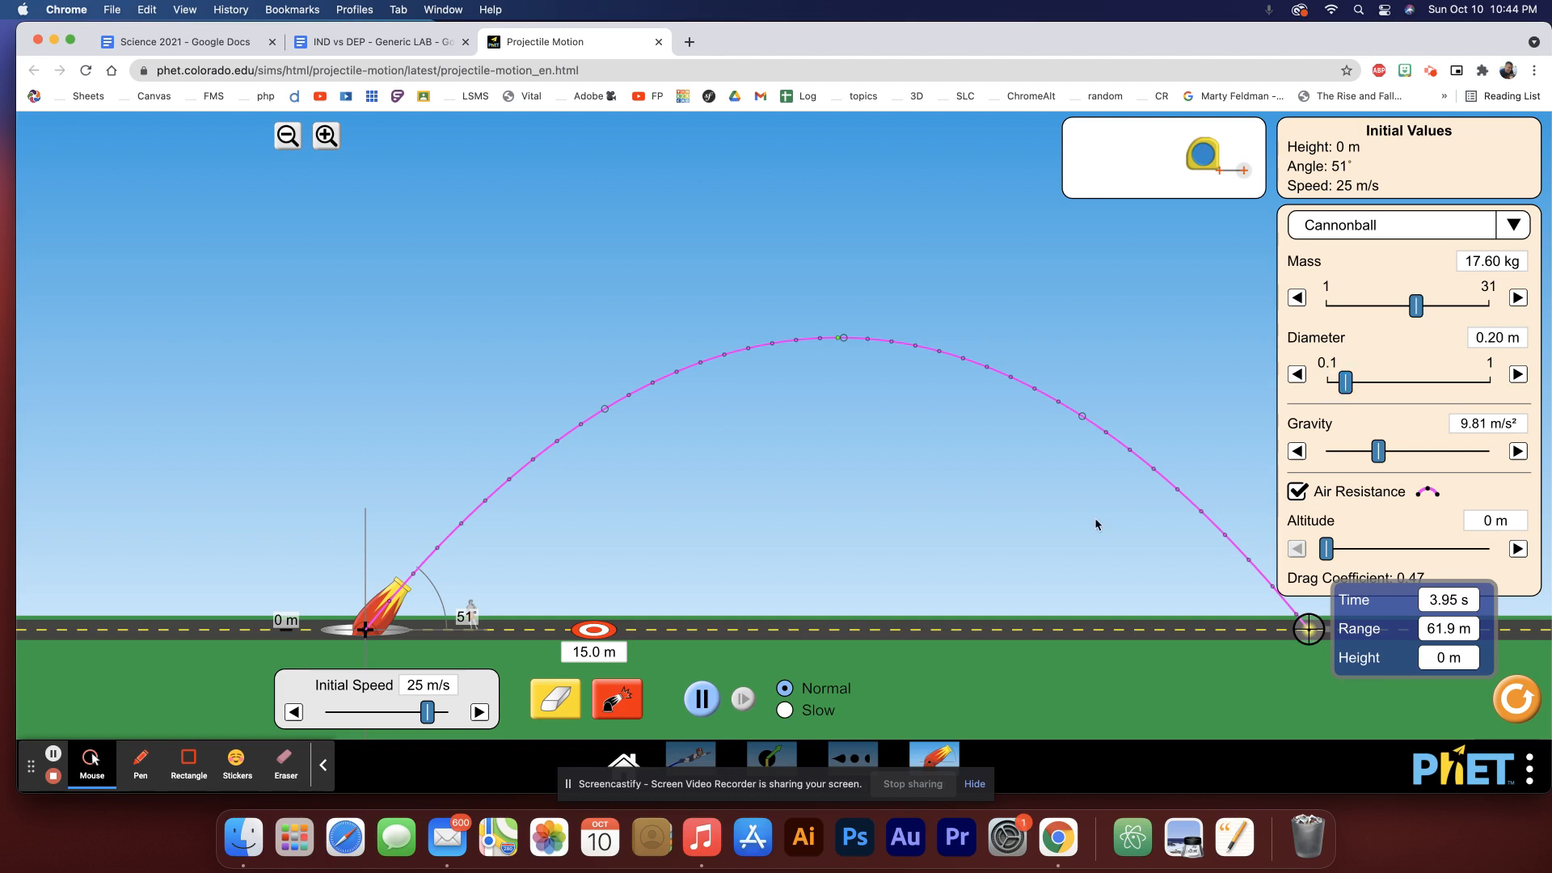
left_click(610, 700)
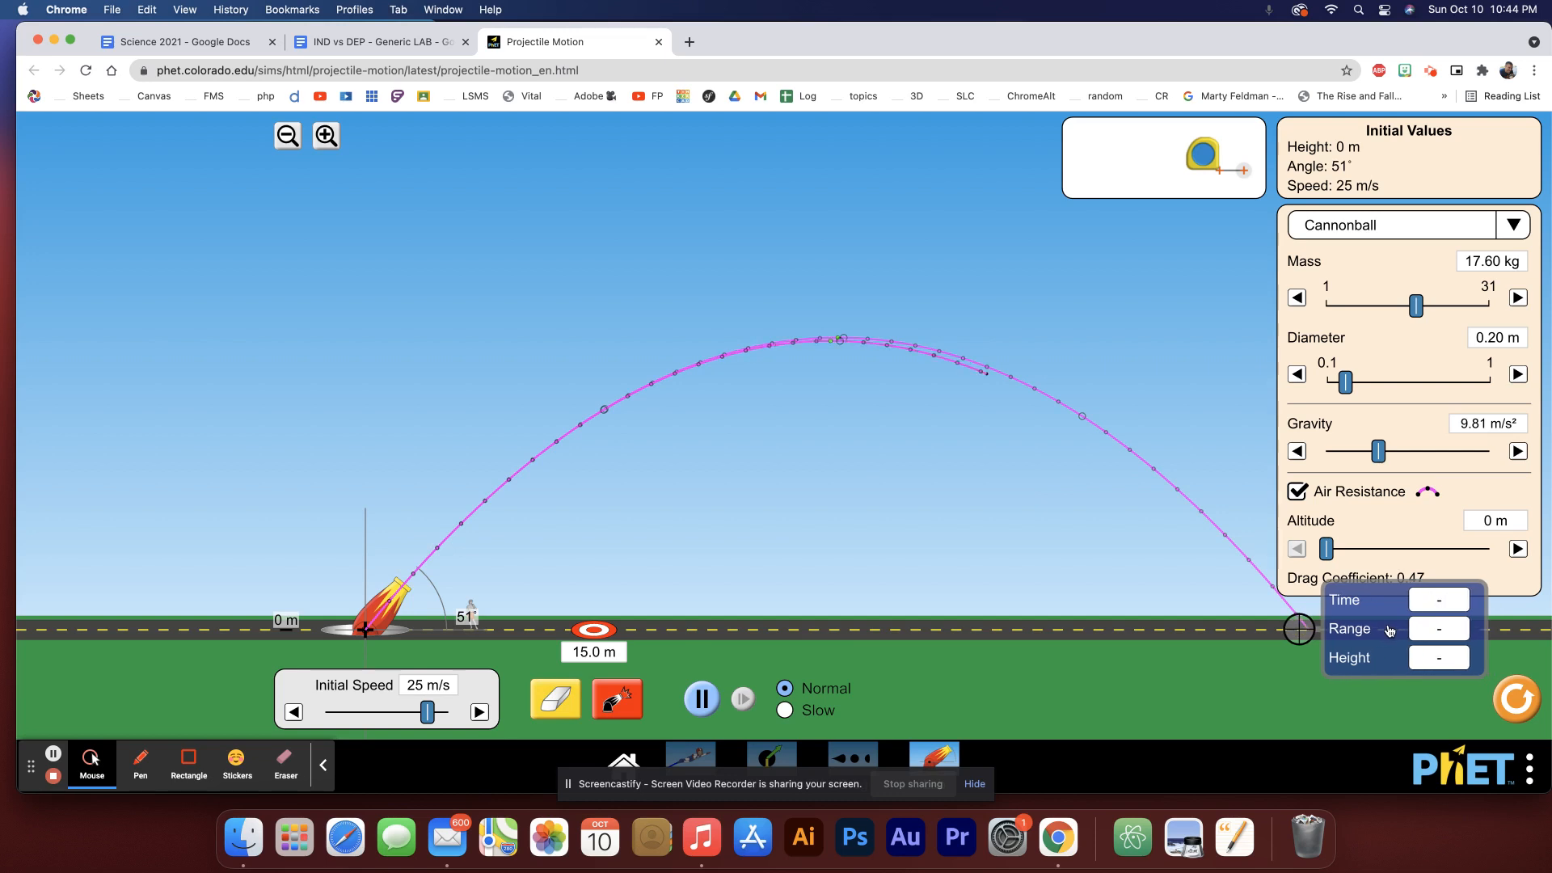
left_click_drag(1396, 630, 1382, 630)
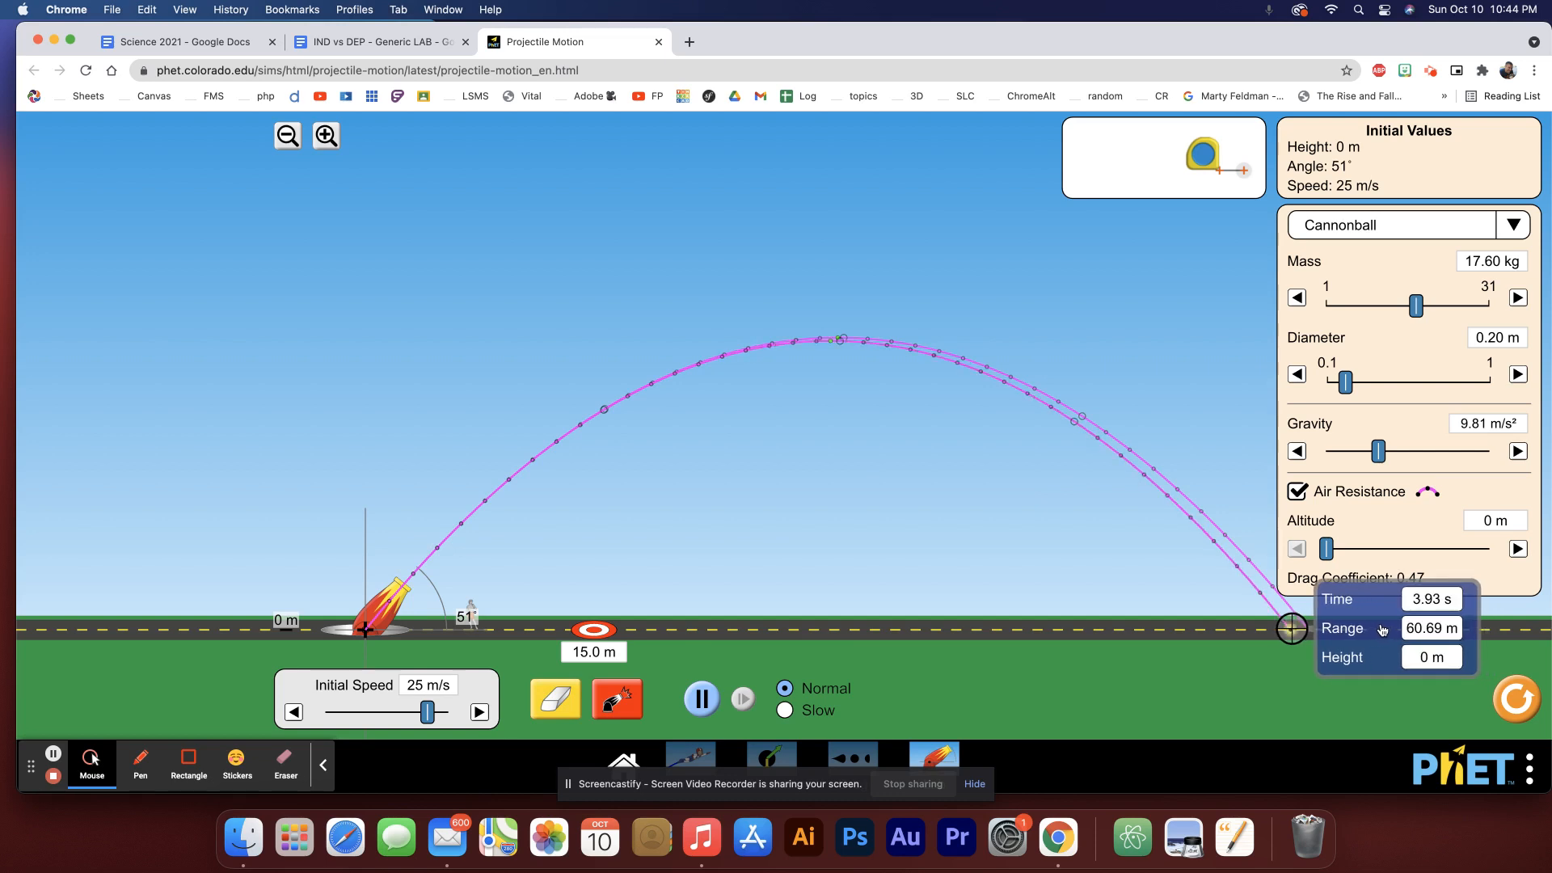
Record the second trial in the lab document's data table, entering 60.69 for DEP and 0.2 for IND.
left_click(404, 44)
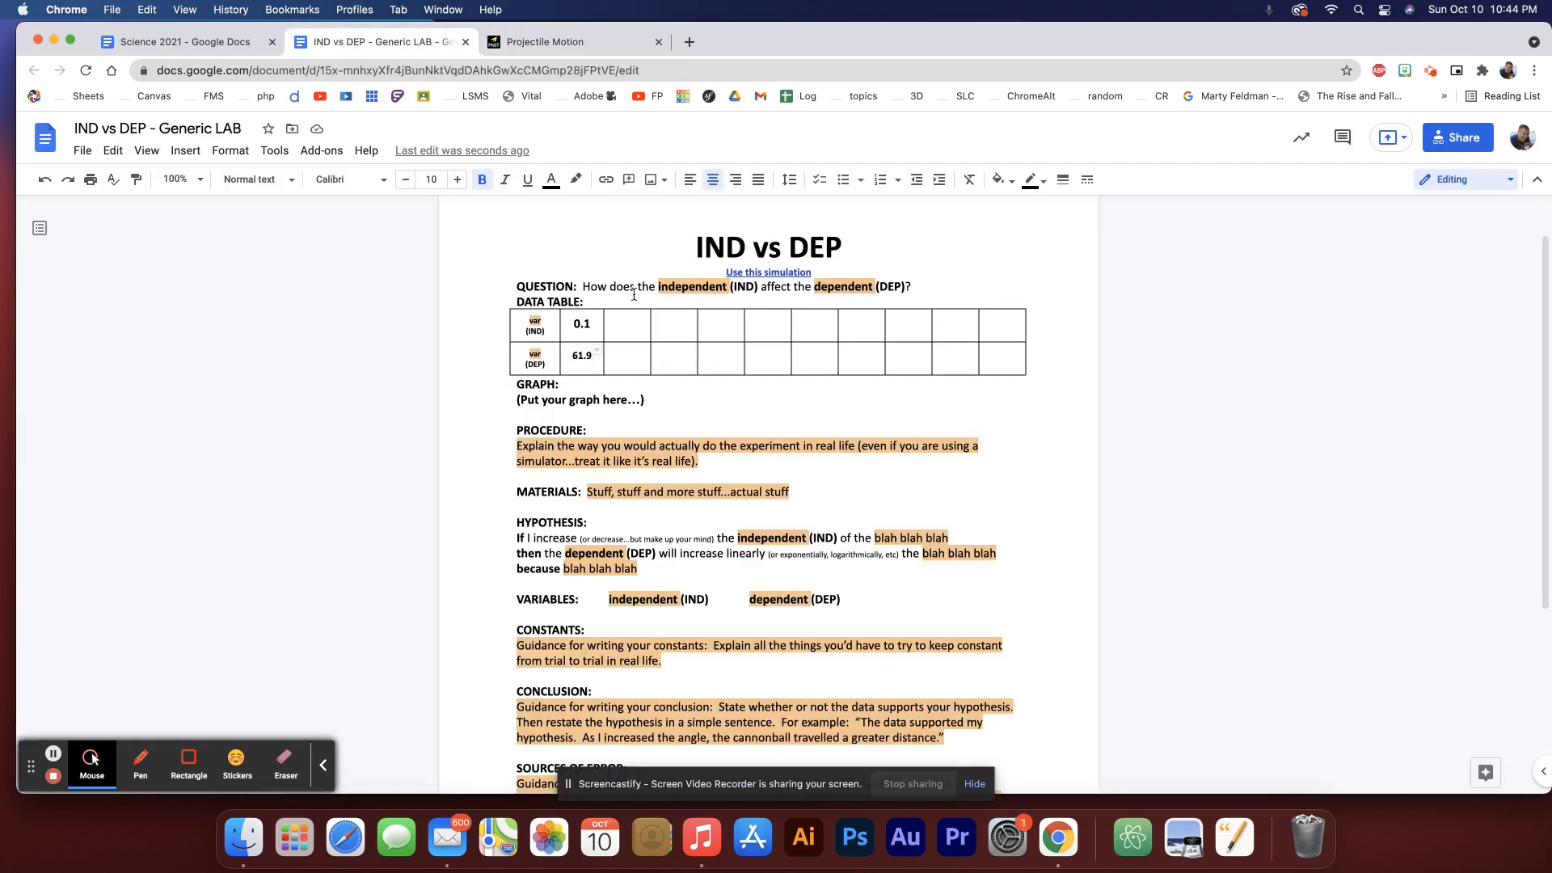
left_click(629, 356)
type("60.69")
left_click(621, 329)
type("0.2")
Fill the remaining IND cells of the data table with 0.3 through 1.0 in increments of 0.1.
left_click(678, 330)
type("0.3")
key("Tab")
type("0.4")
key("Tab")
type("0.5")
key("Tab")
type("0.6")
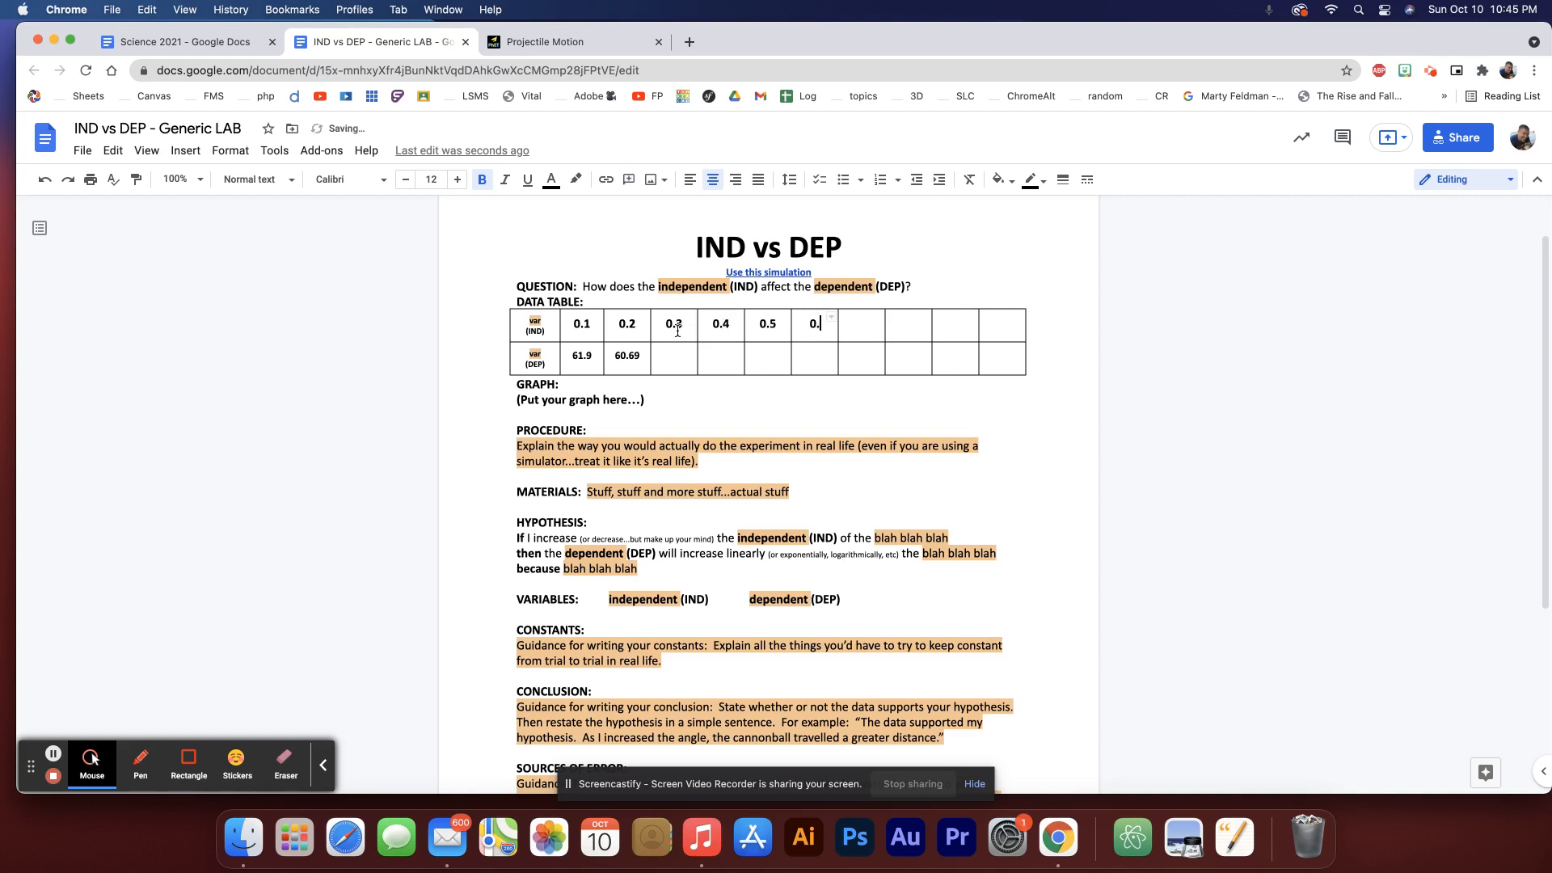
key("Tab")
type("0.7")
key("Tab")
type("0.8")
key("Tab")
type("0.9")
key("Tab")
type("1.0")
Back in the simulation, fire a cannonball with a 0.30 m diameter and align the probe with where it lands.
left_click(549, 41)
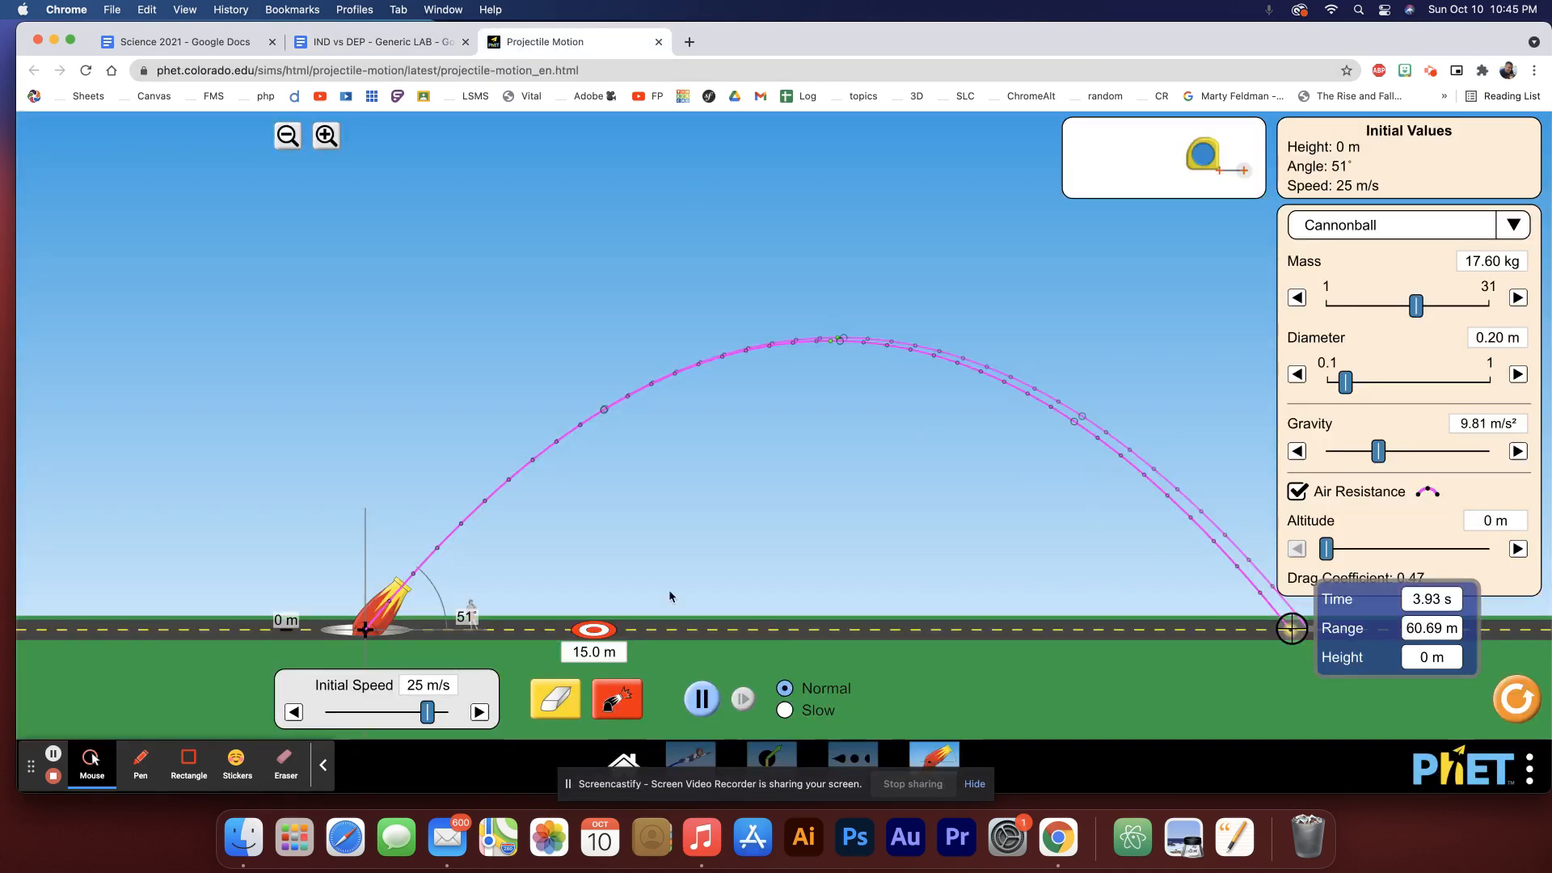
left_click_drag(1347, 389, 1363, 388)
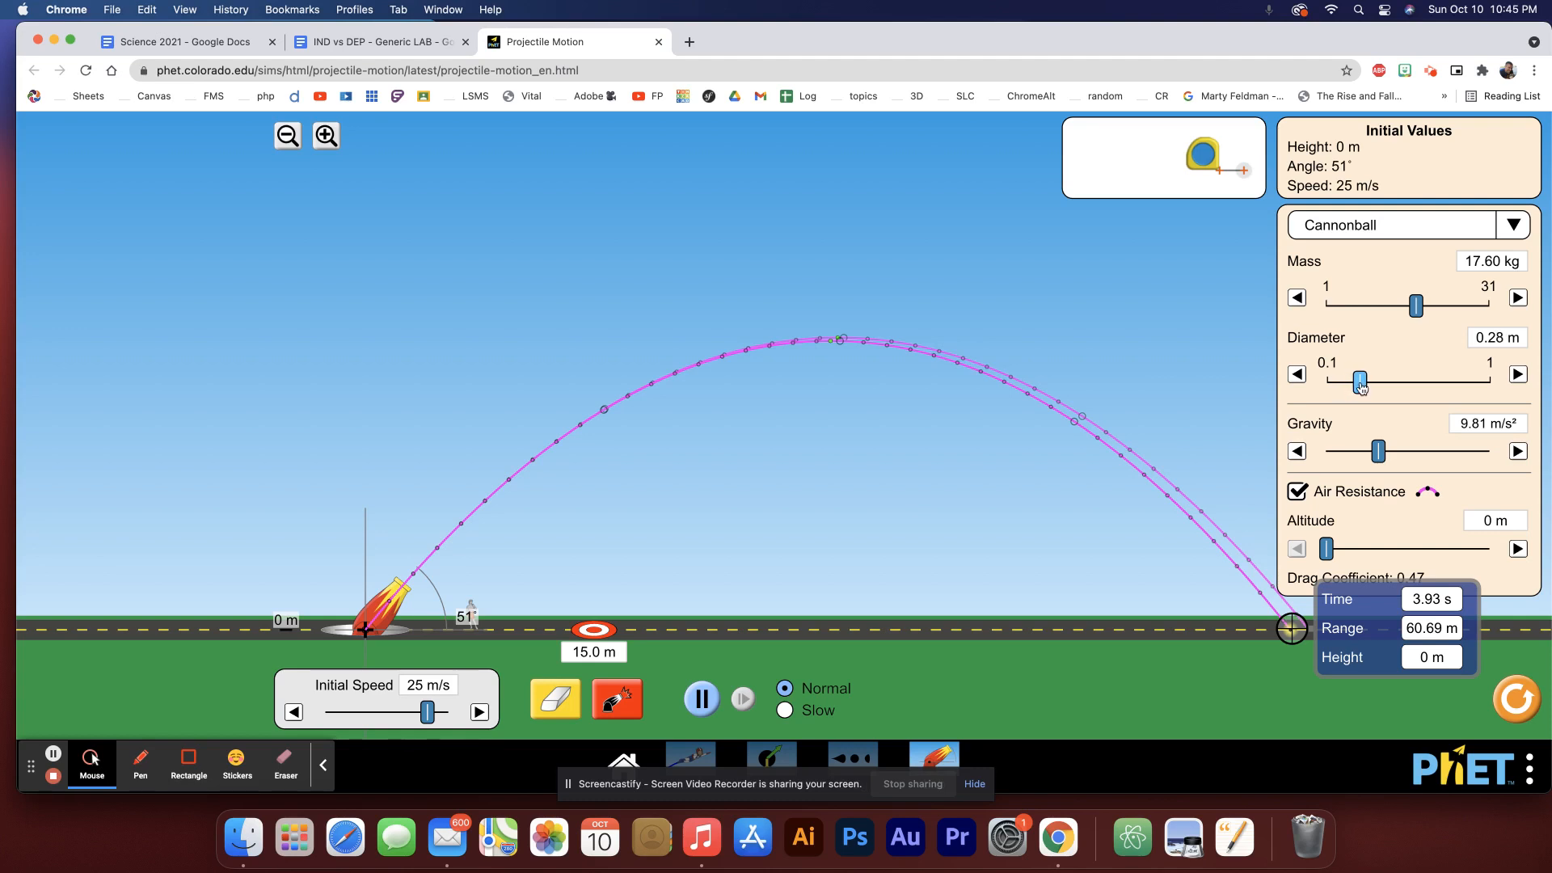
left_click(1519, 375)
left_click(1519, 375)
left_click(618, 699)
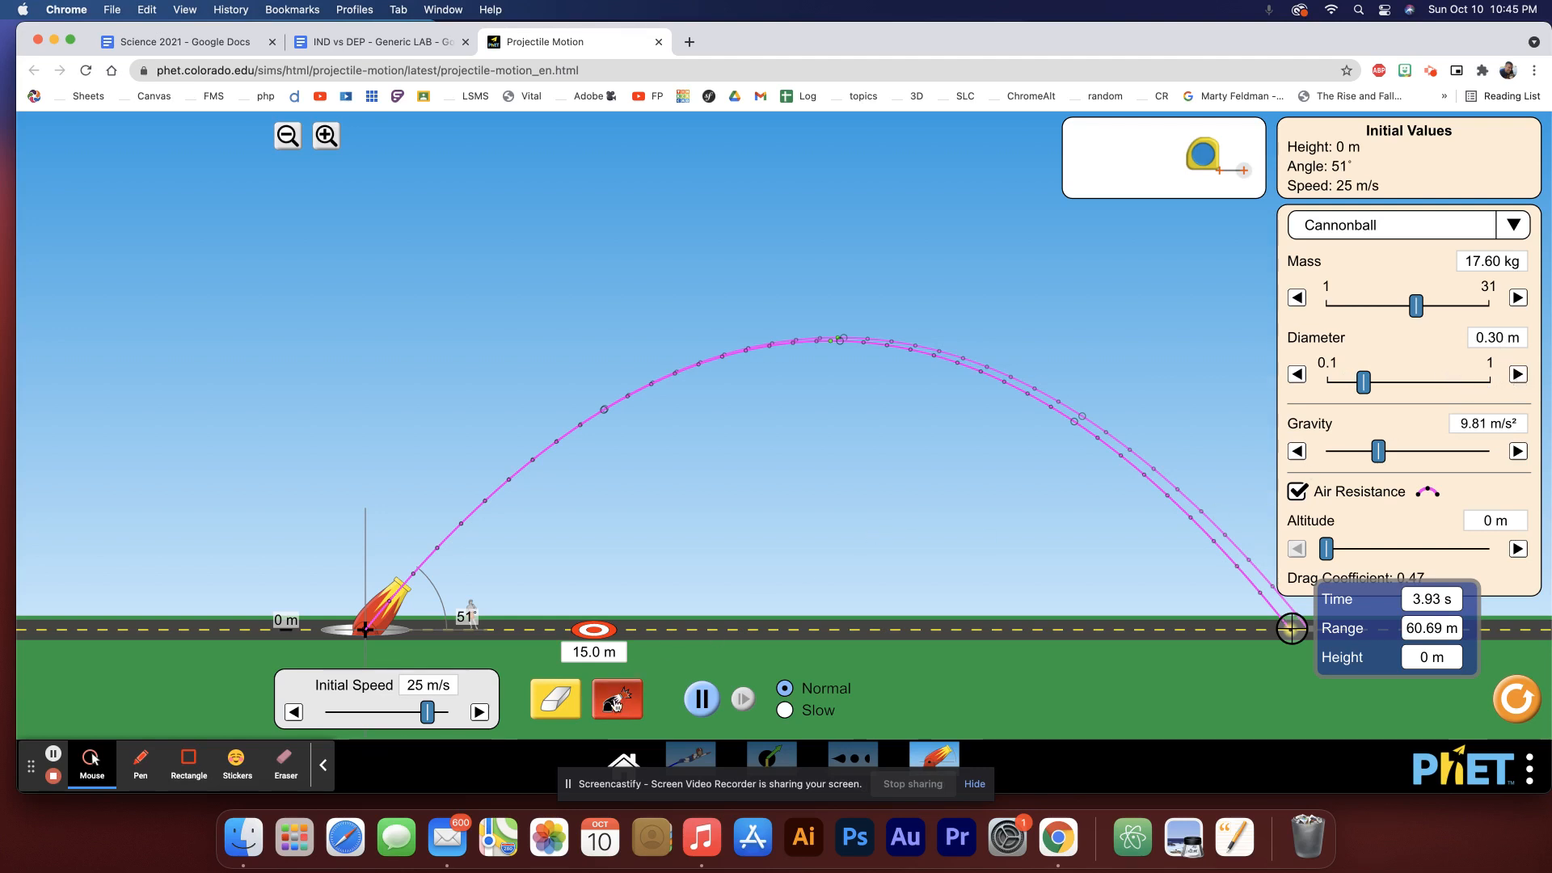
left_click_drag(1374, 639, 1344, 640)
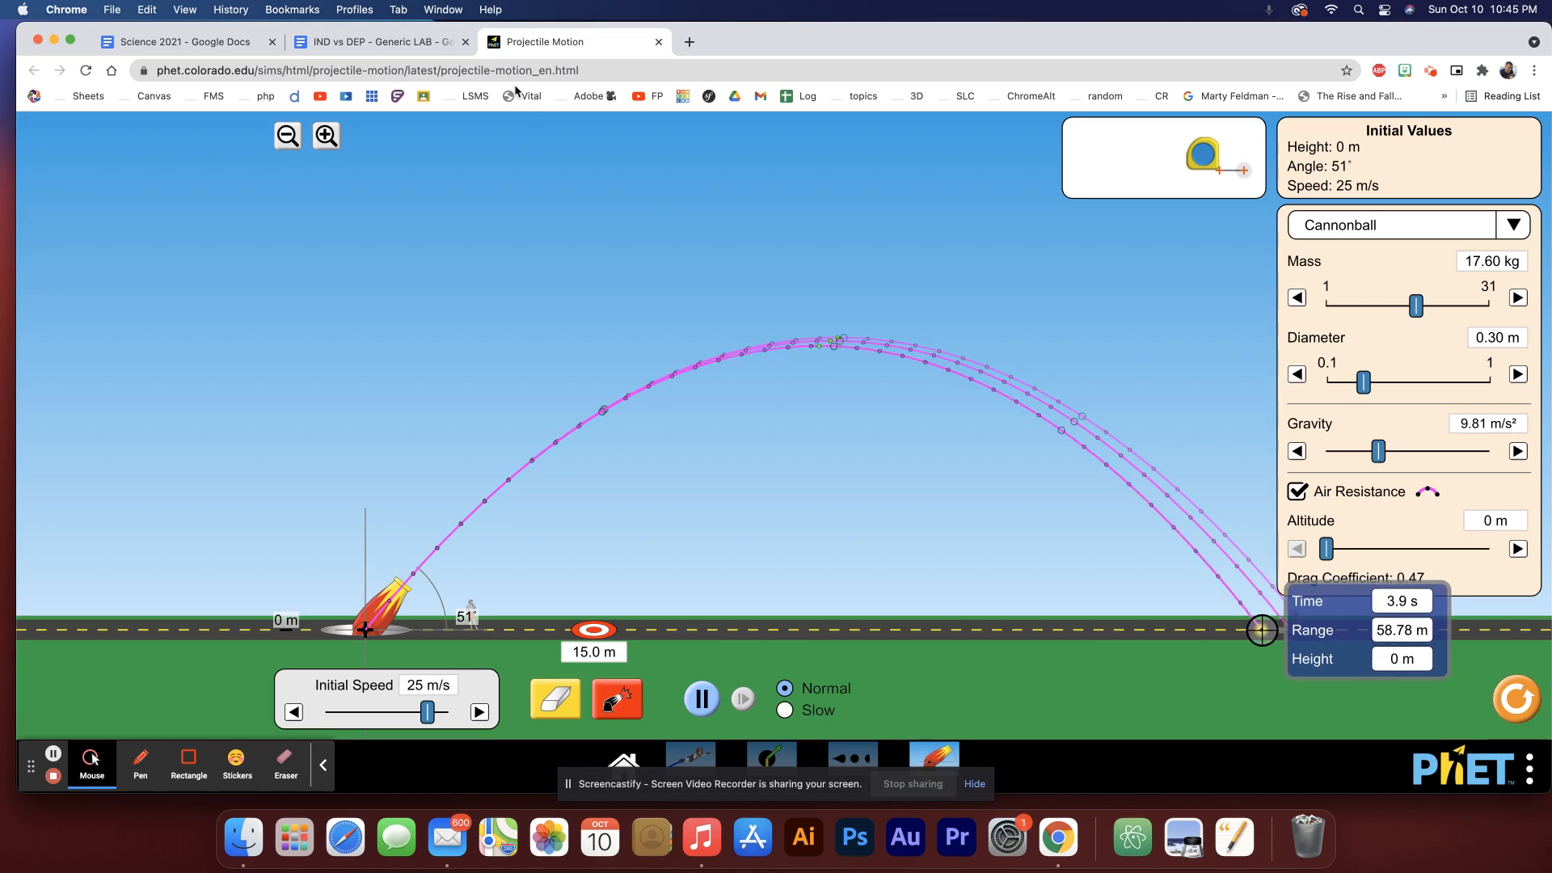
Enter 58.78 as the DEP value under 0.3 in the lab document's data table.
left_click(432, 43)
left_click(669, 358)
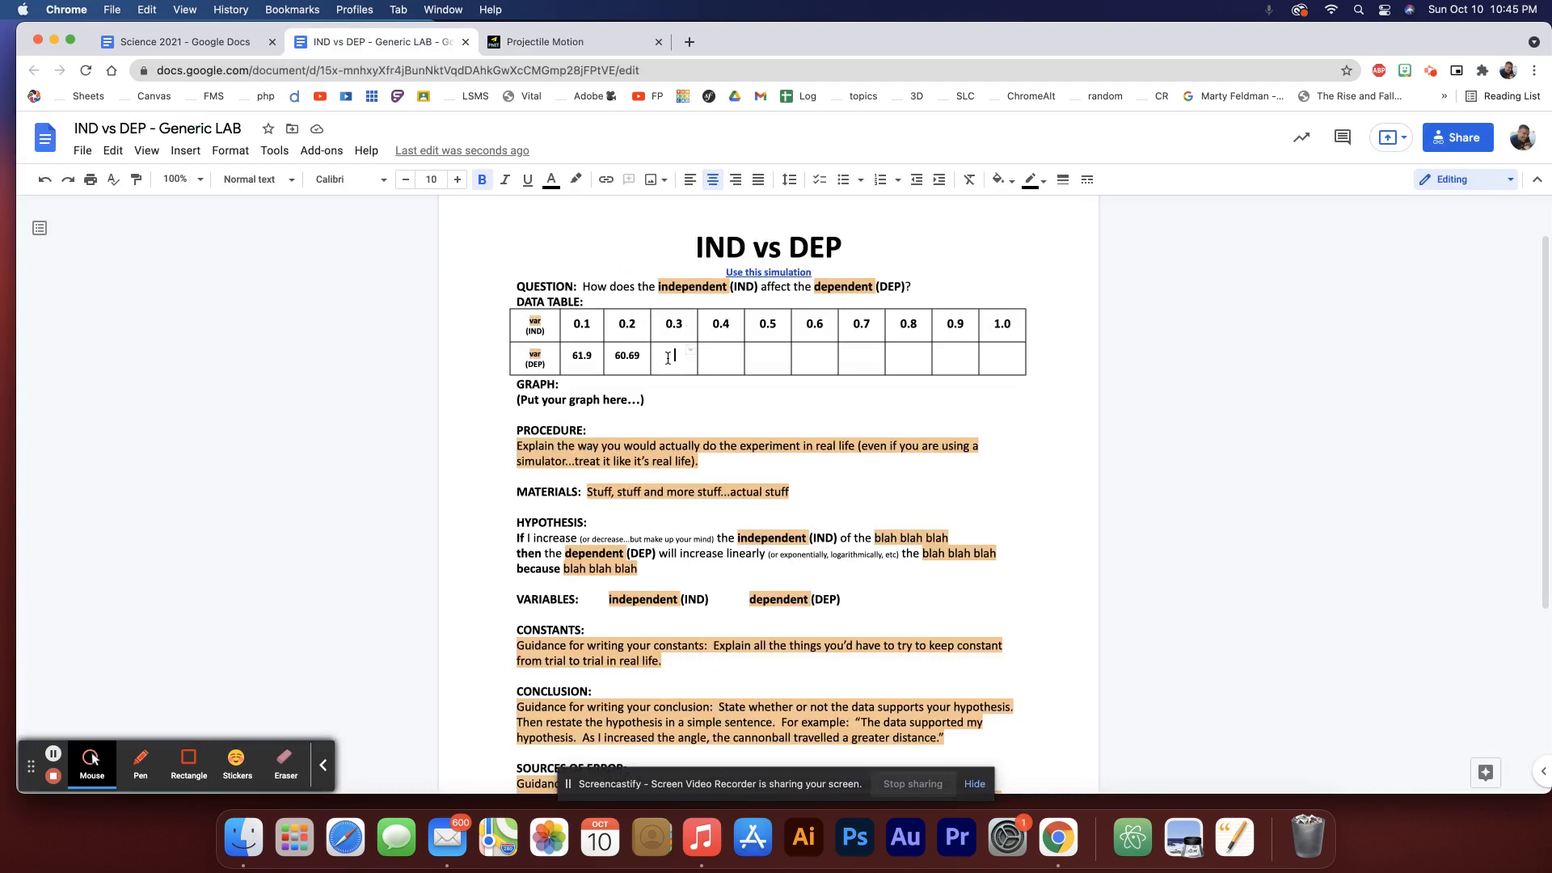
type("58.78")
Review the lab document's conclusion and sources of error sections, highlighting their guidance text, and return to the data table.
left_click(540, 42)
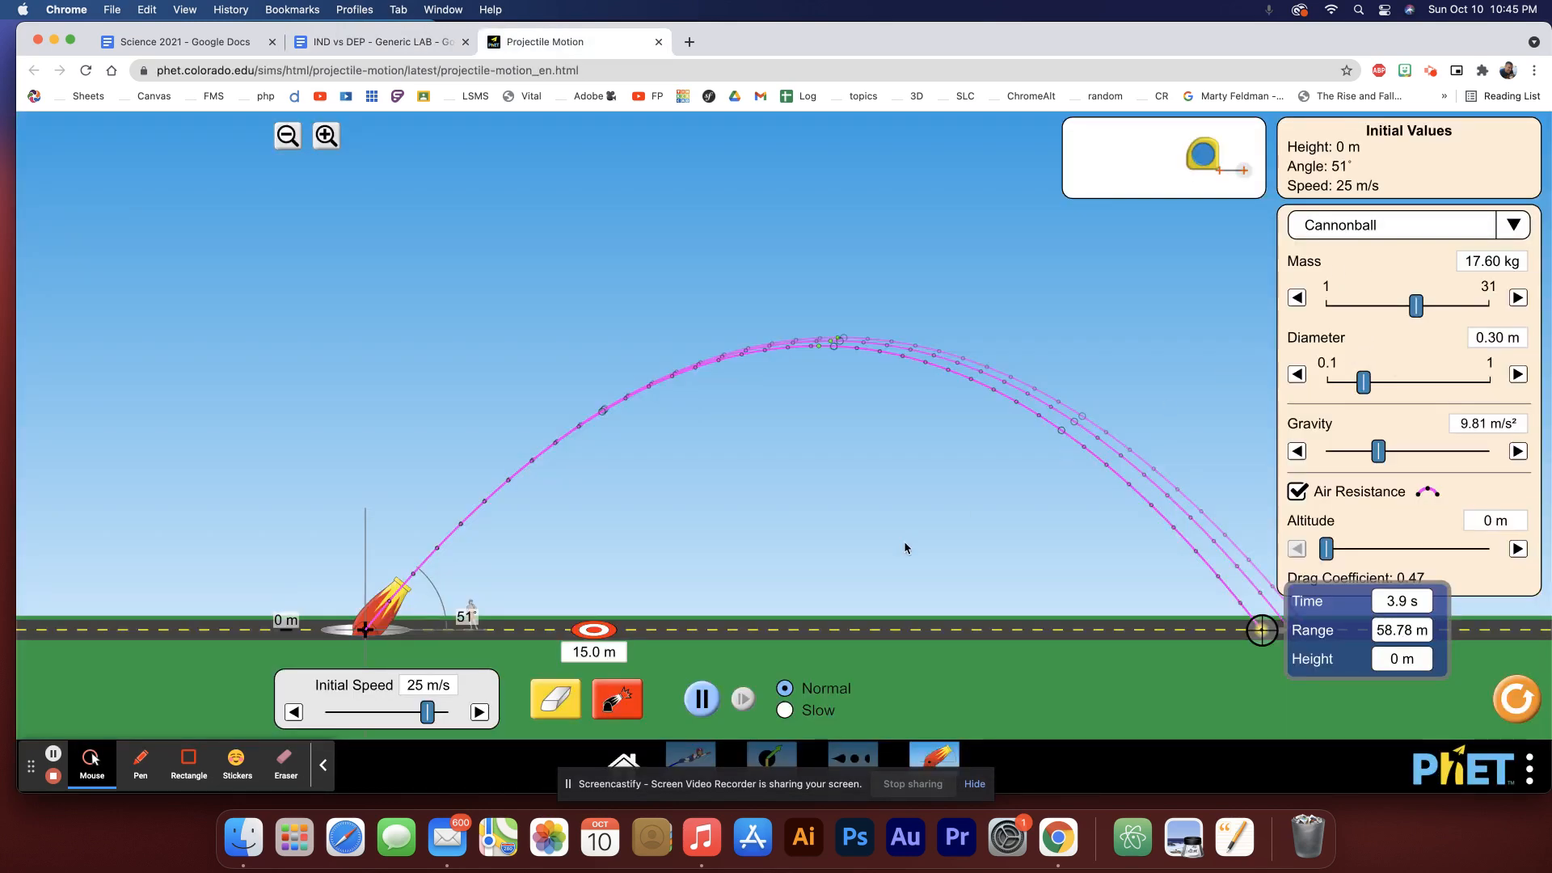
left_click(376, 42)
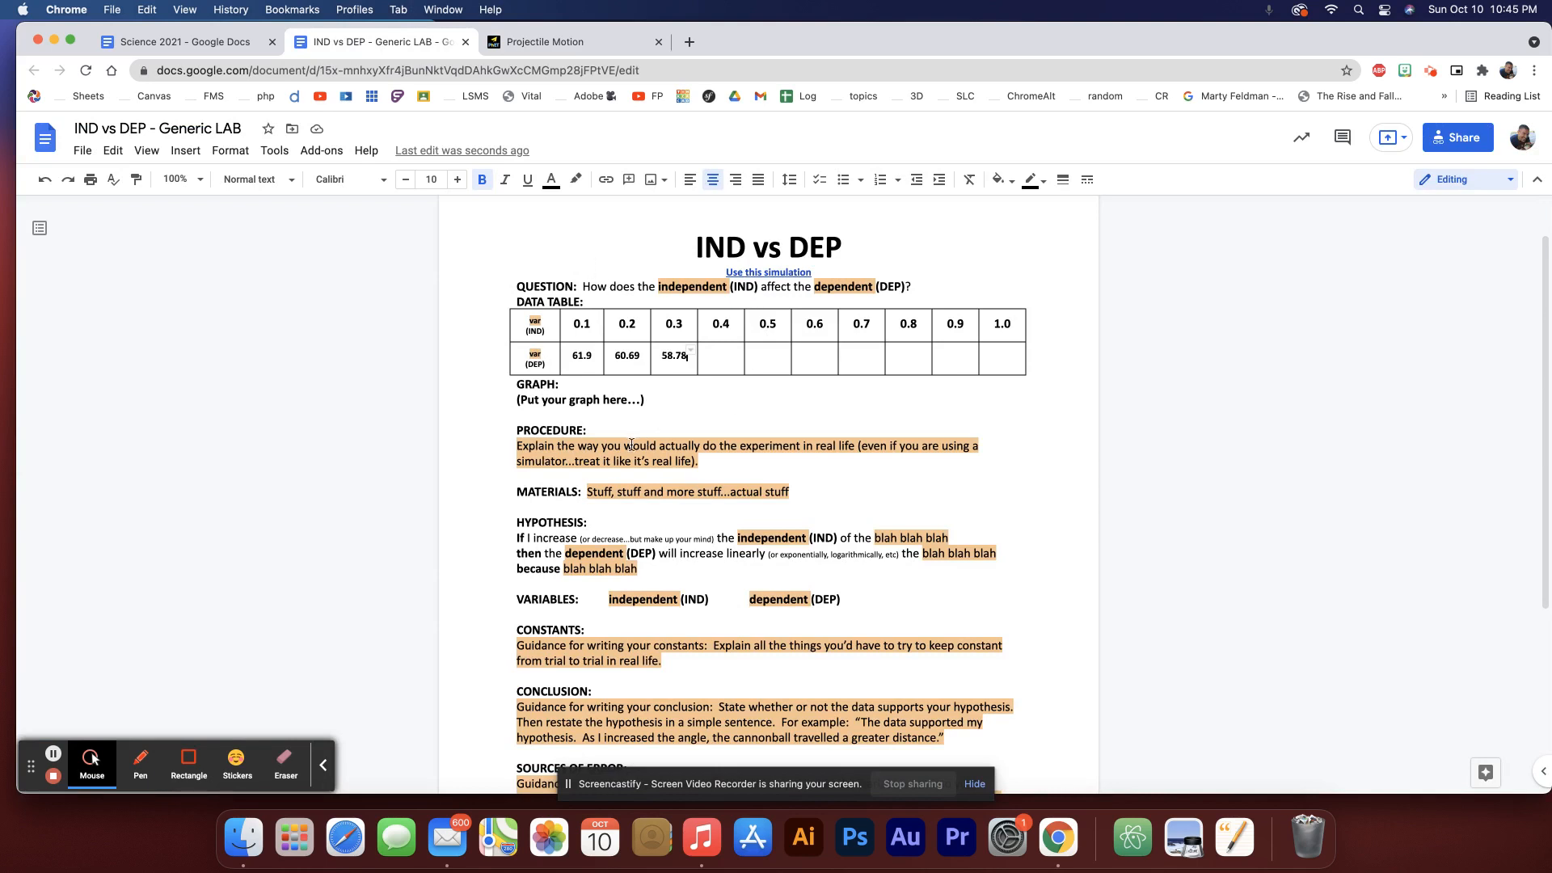
scroll(711, 622, "down", 5)
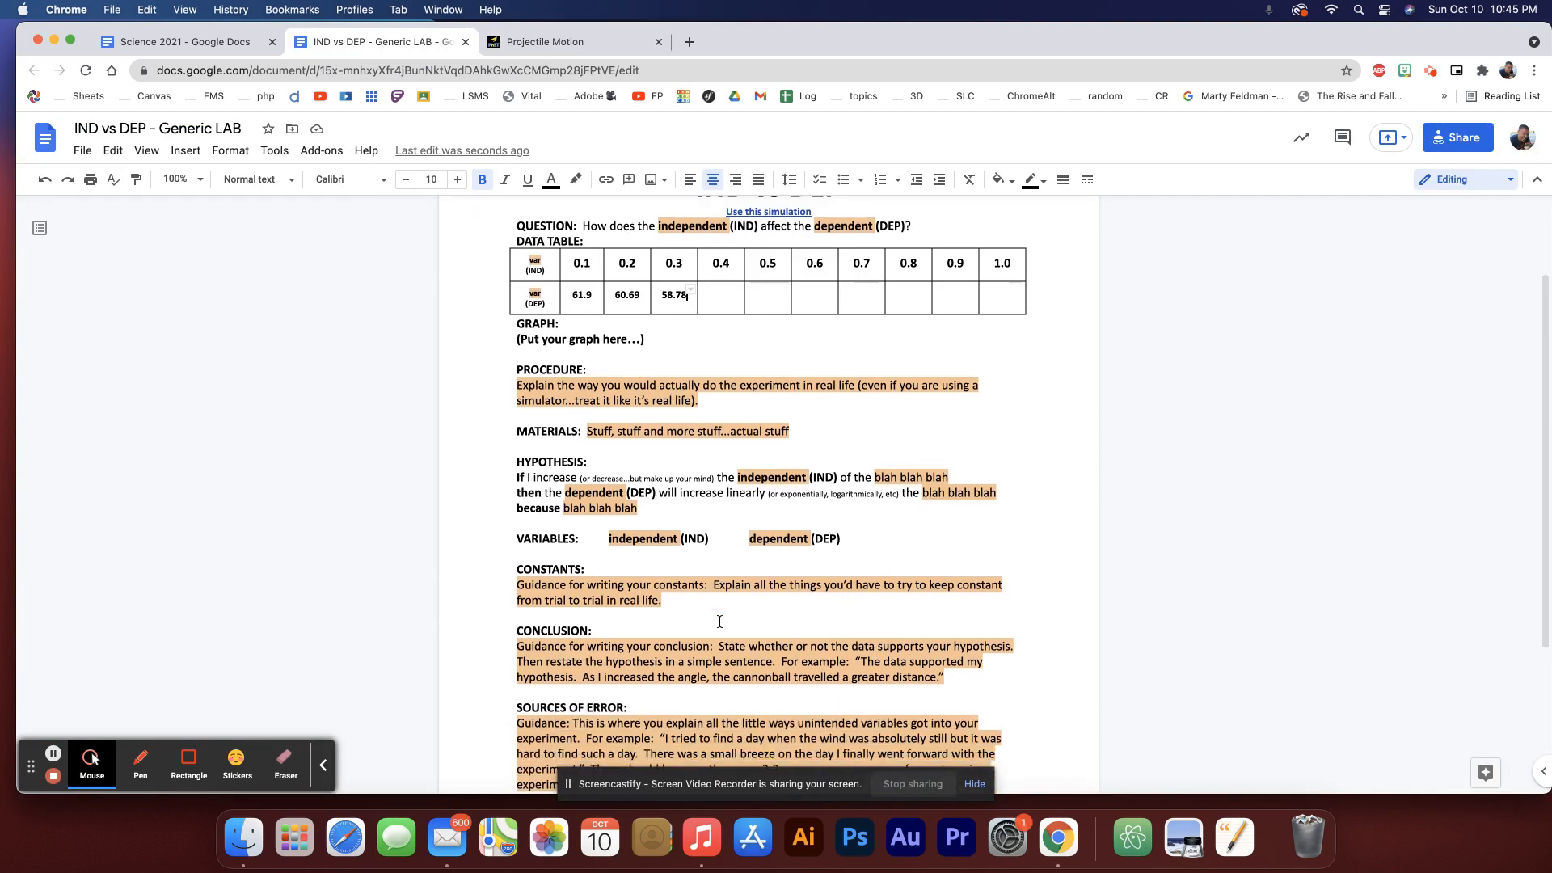
left_click_drag(950, 563, 520, 530)
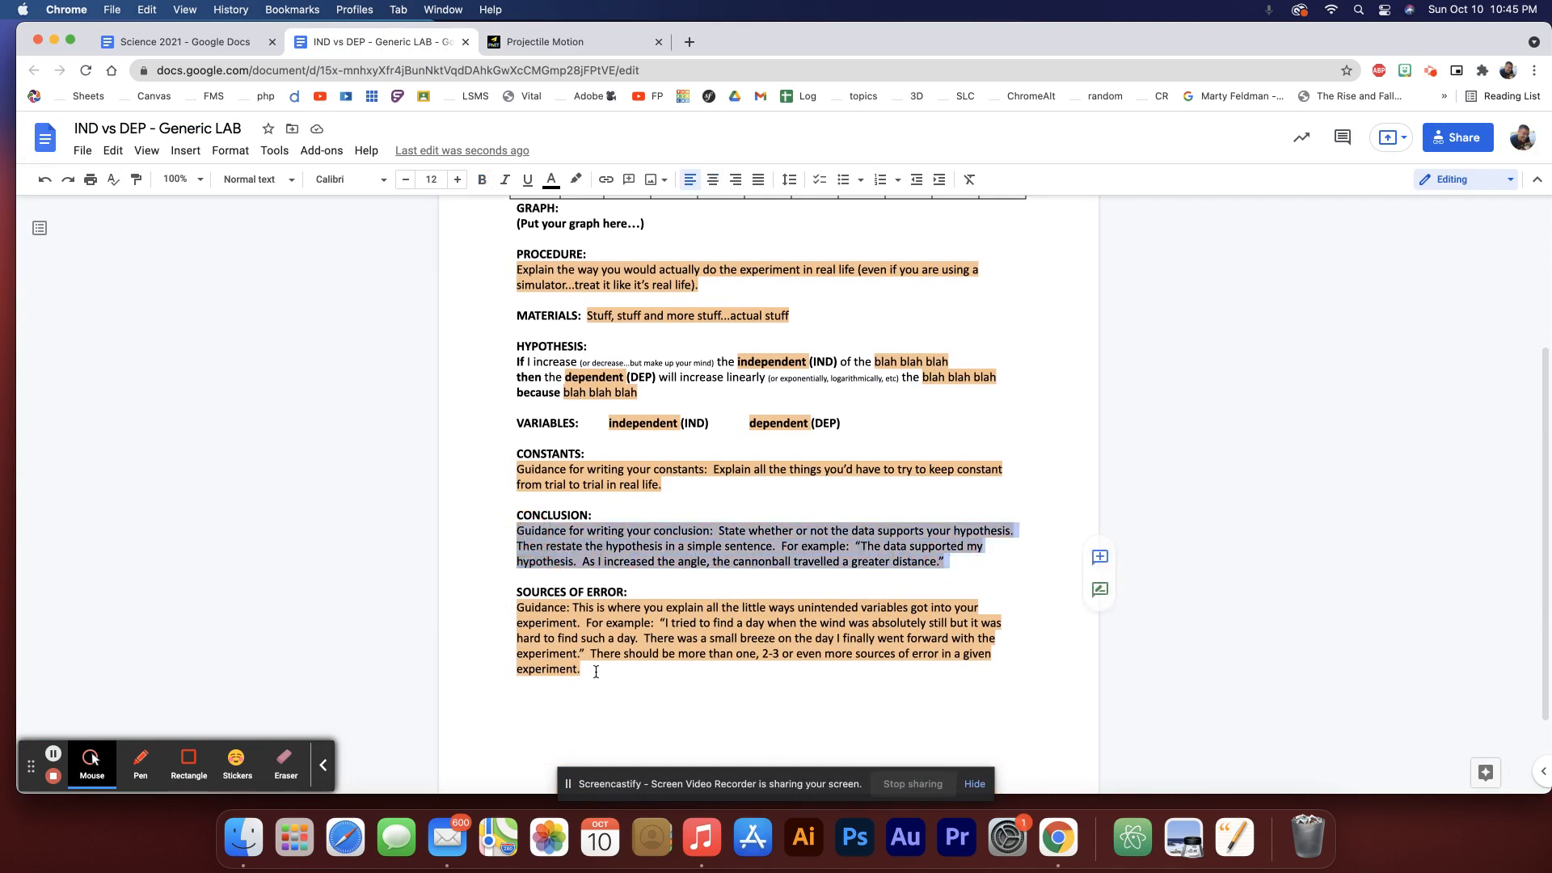
left_click_drag(595, 671, 513, 511)
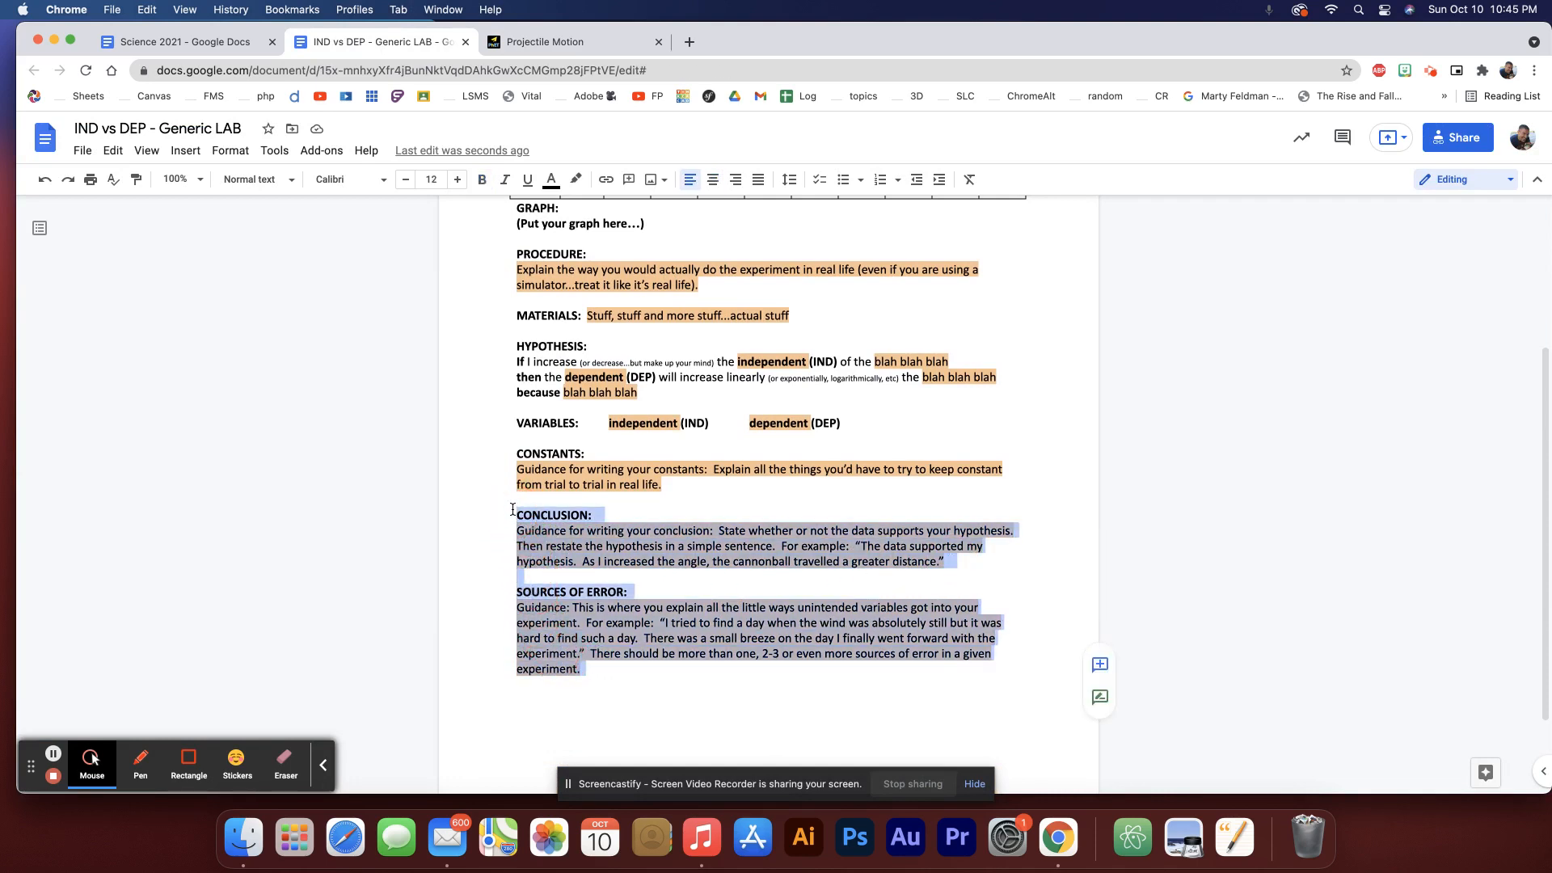
left_click(664, 485)
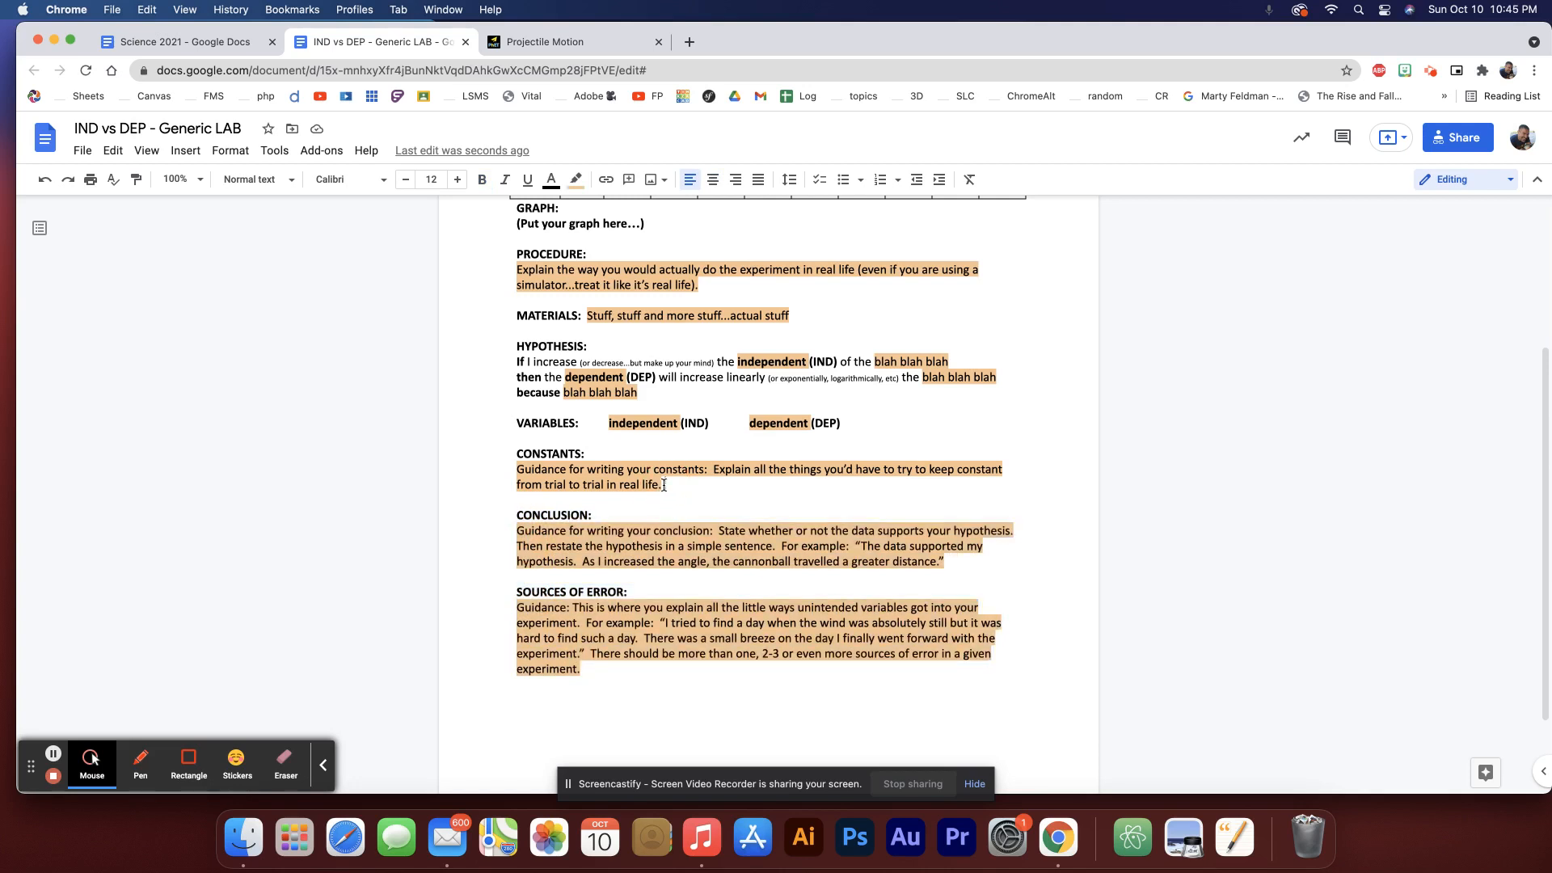
left_click_drag(595, 677, 513, 512)
left_click(642, 515)
scroll(641, 515, "up", 5)
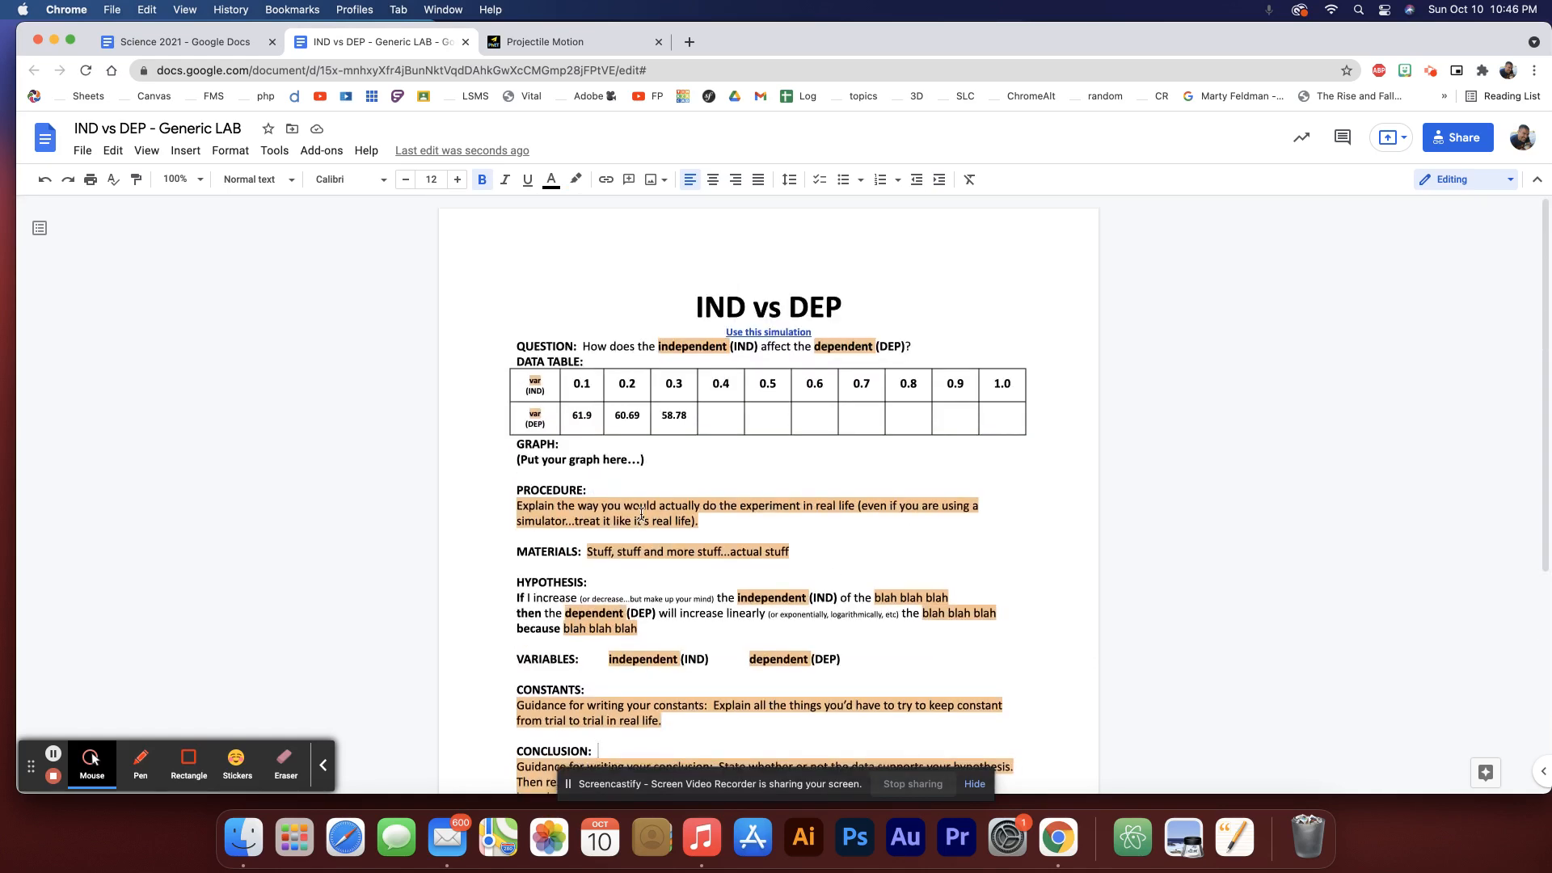